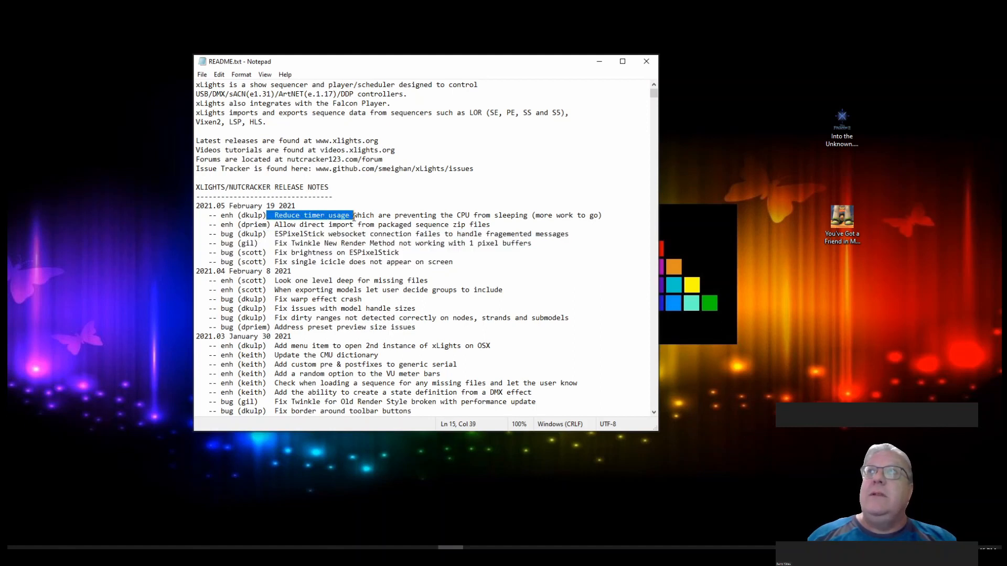
# Step: Highlight the 2021.05 release note about allowing direct import from packaged sequence zip files
pyautogui.click(316, 224)
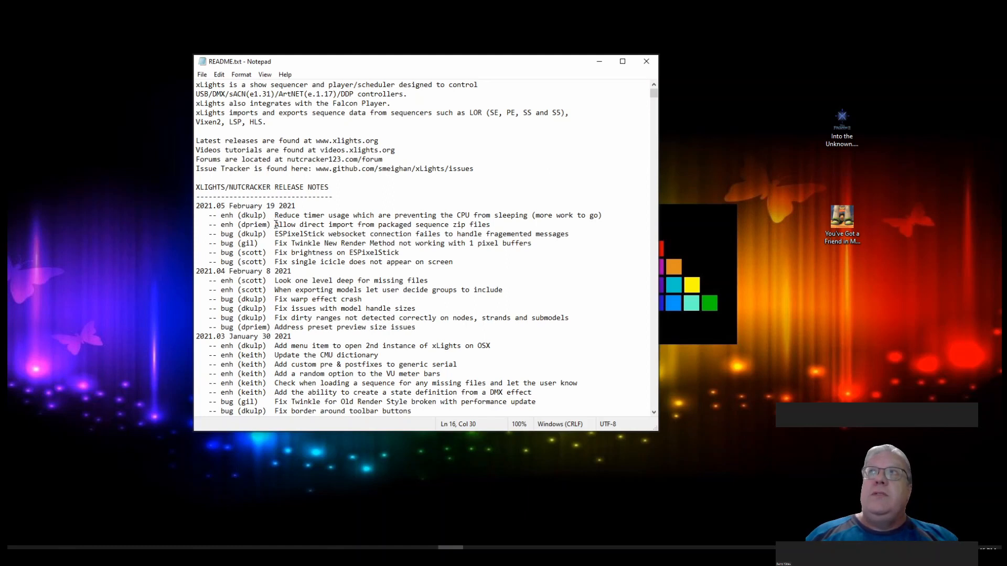
pyautogui.moveTo(275, 224); pyautogui.dragTo(493, 226)
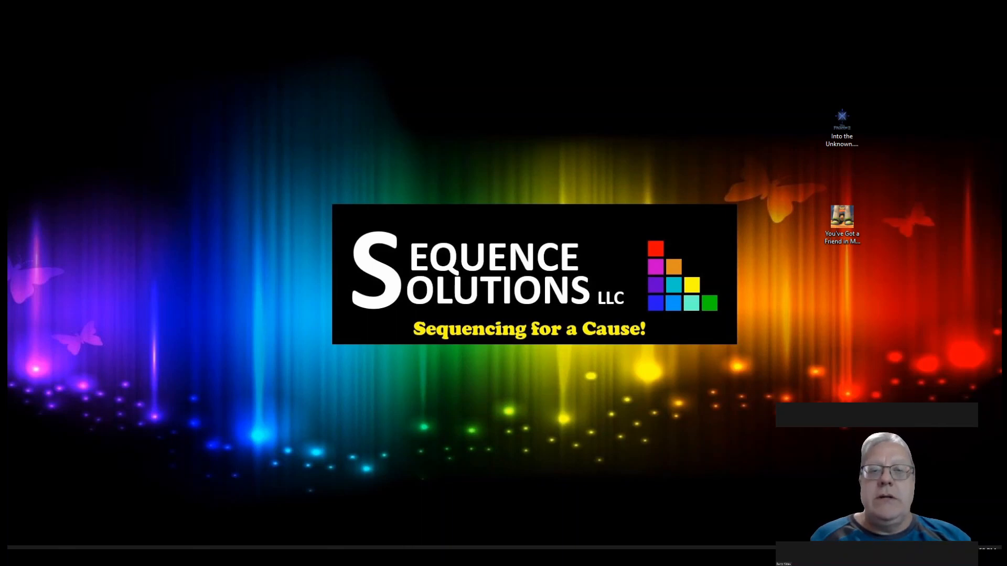
# Step: In File Explorer, open SSL - You've Got a Friend in Me D2020.zip from Imports > Sequence Solutions and enter its main folder
pyautogui.hotkey('alt', 'Tab')
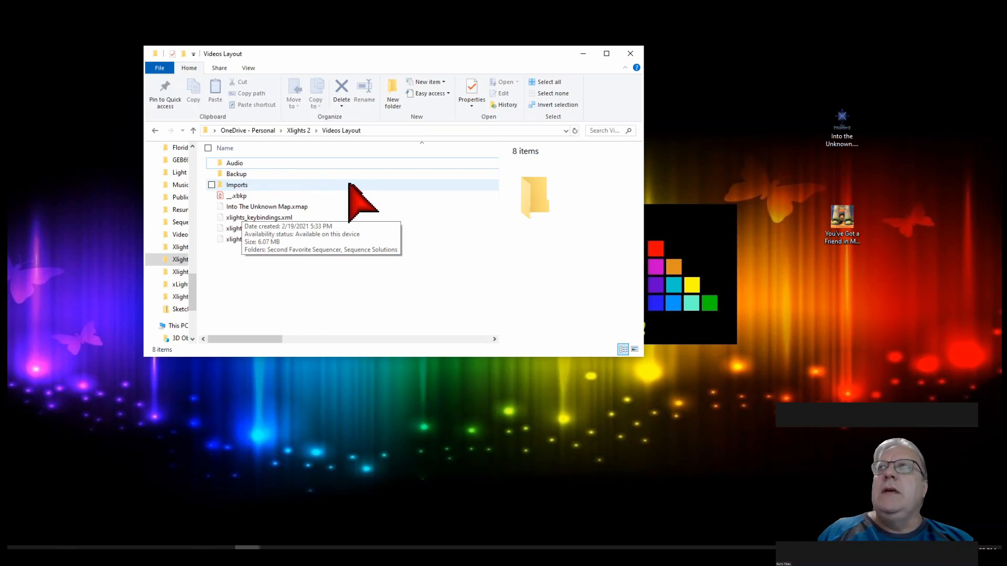
pyautogui.doubleClick(240, 185)
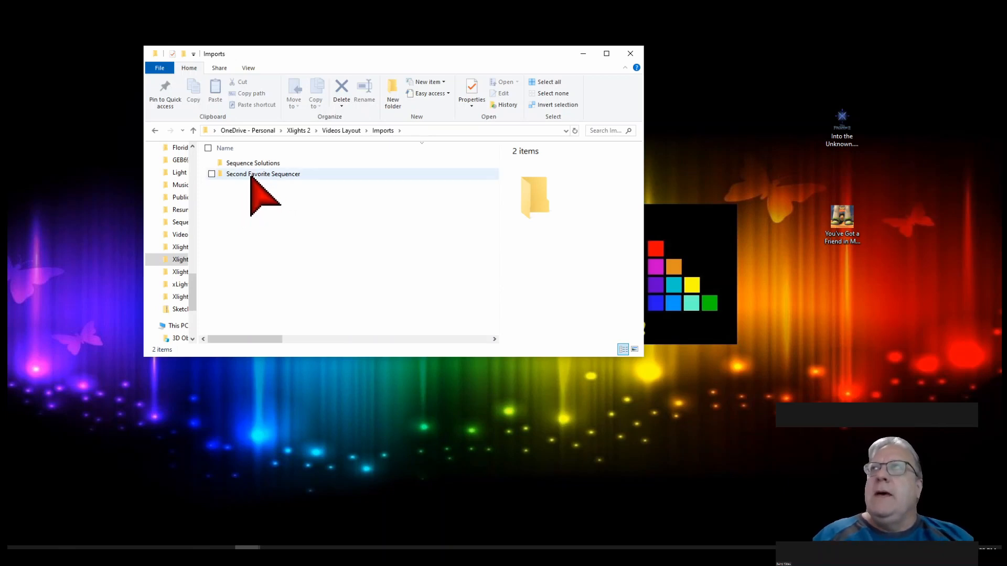
pyautogui.doubleClick(252, 164)
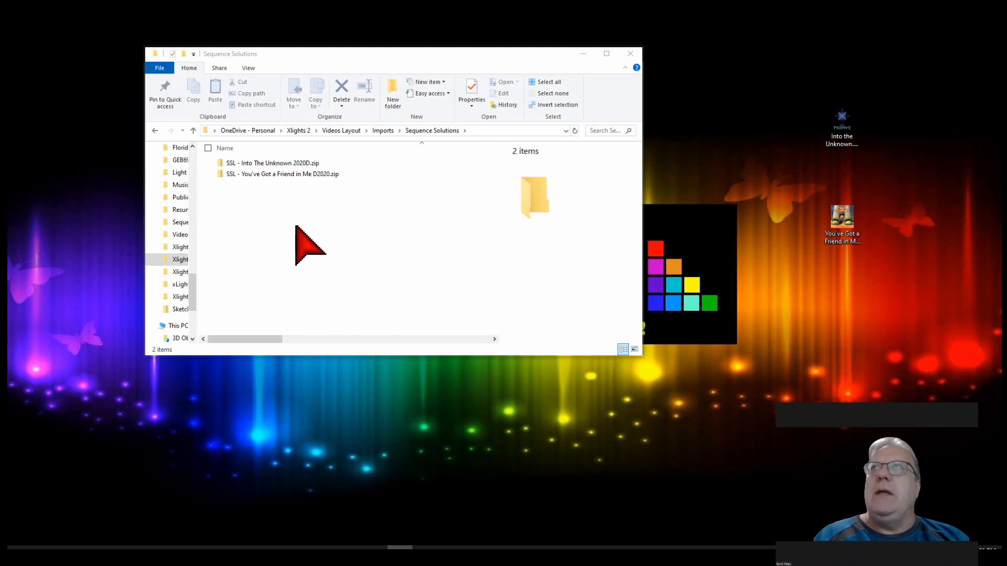
pyautogui.doubleClick(277, 175)
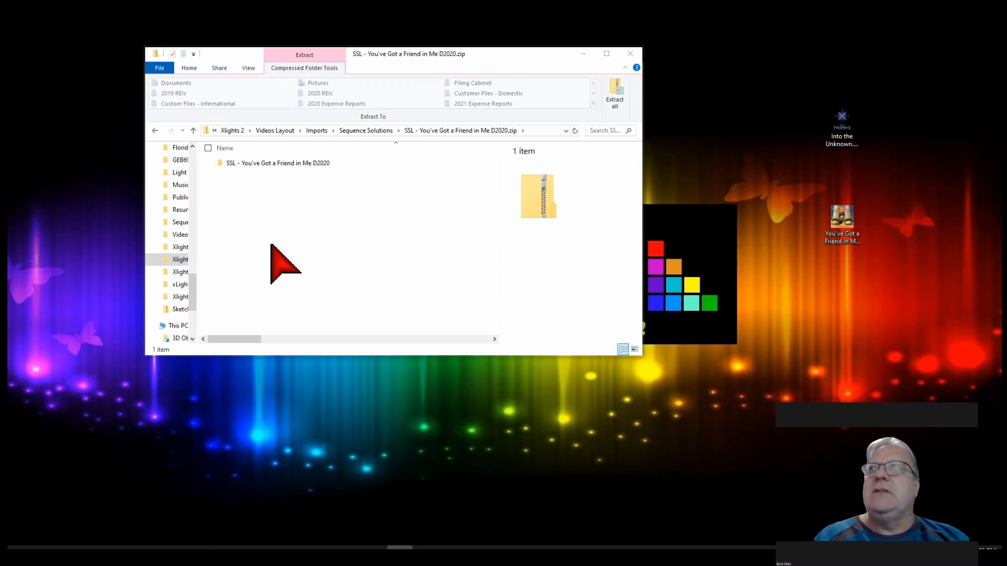
pyautogui.click(270, 163)
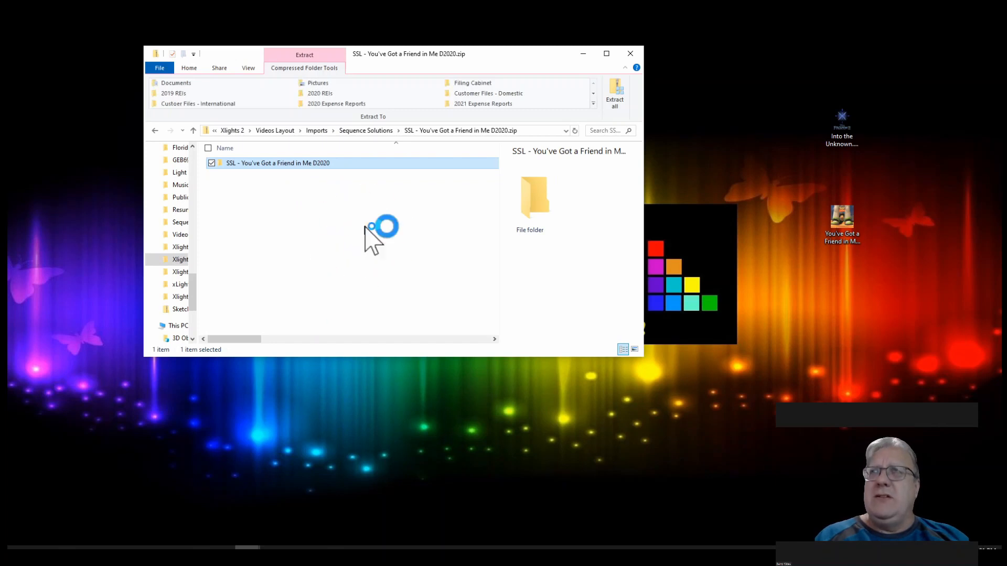
pyautogui.press('Return')
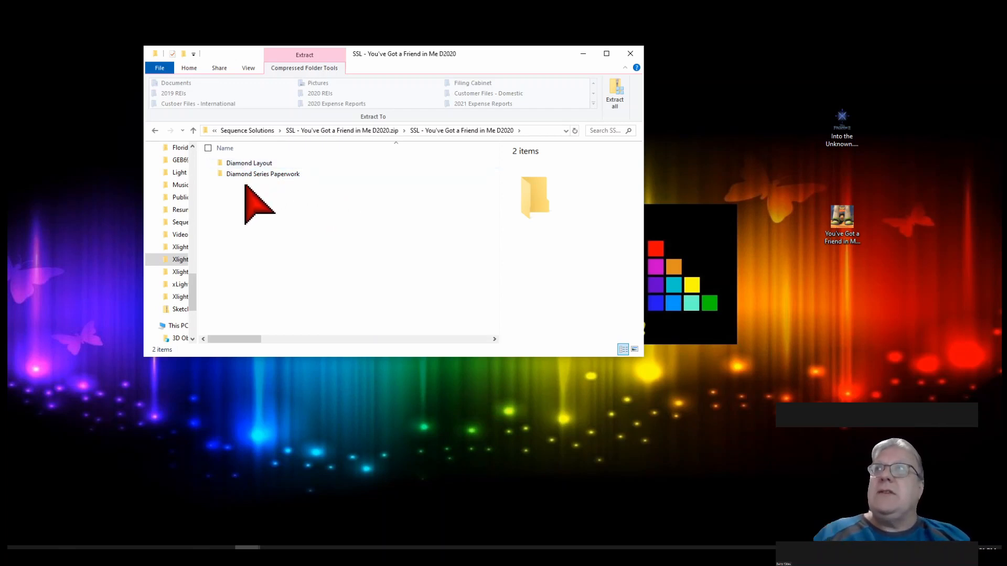
# Step: Browse the package's Diamond Layout folder down to You've Got a Friend in Me > Images
pyautogui.click(245, 165)
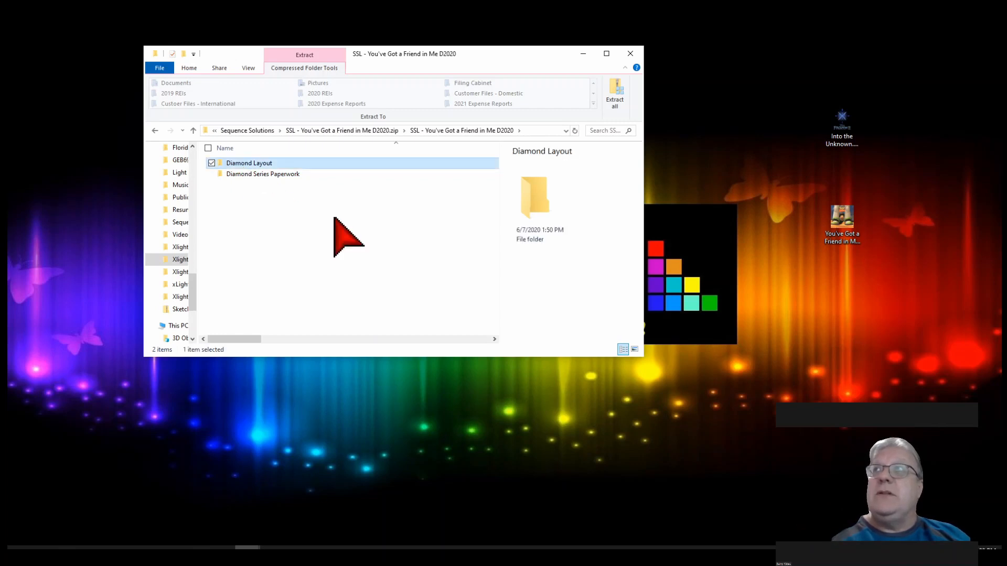
pyautogui.doubleClick(258, 164)
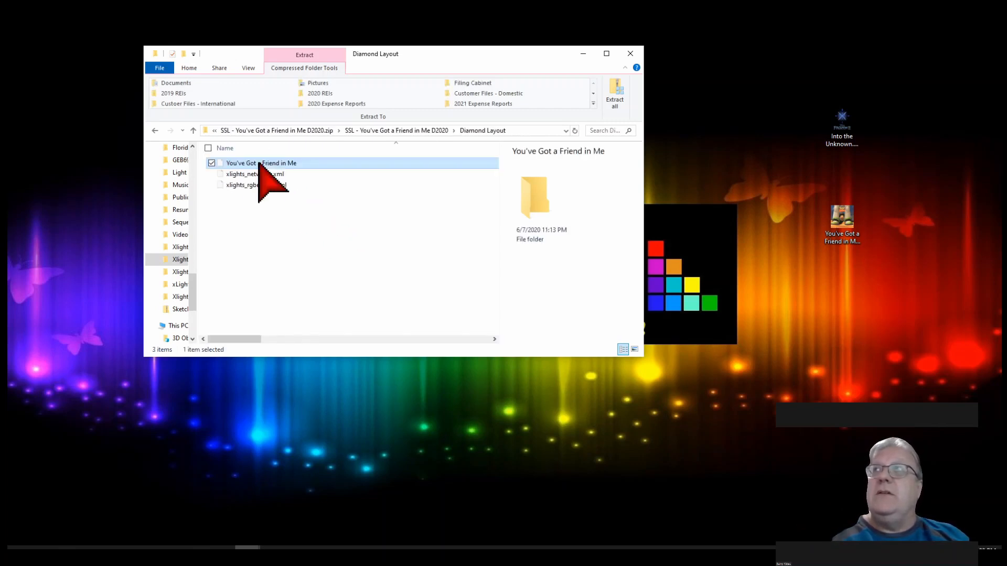
pyautogui.doubleClick(260, 163)
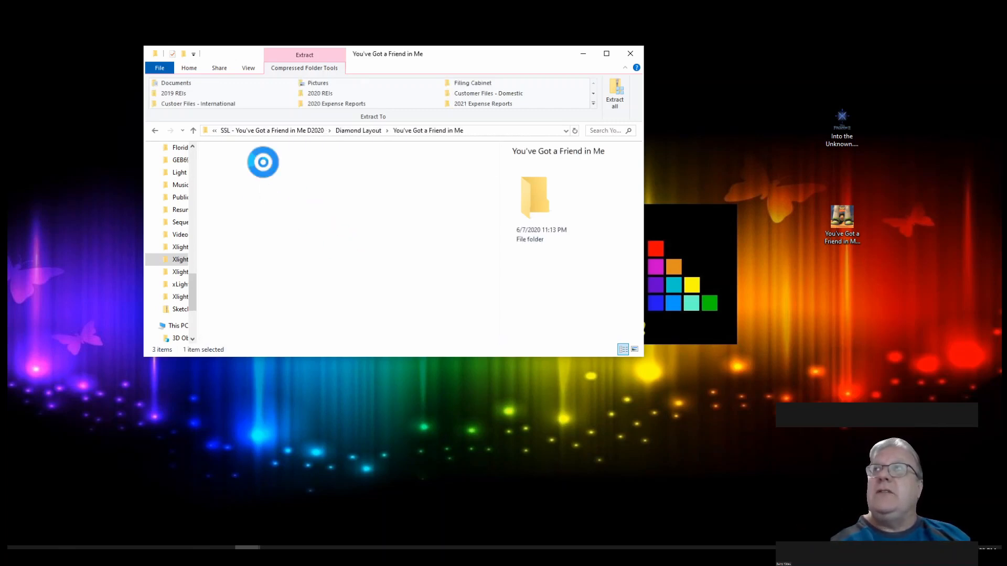
pyautogui.doubleClick(263, 164)
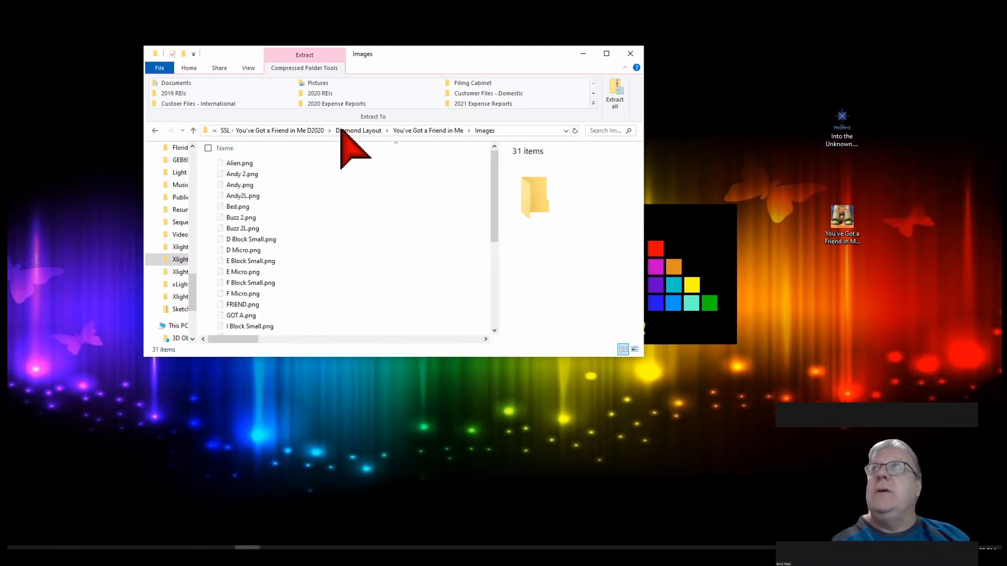
# Step: Go back up to the Imports folder and minimize the File Explorer window to return to xLights
pyautogui.click(359, 131)
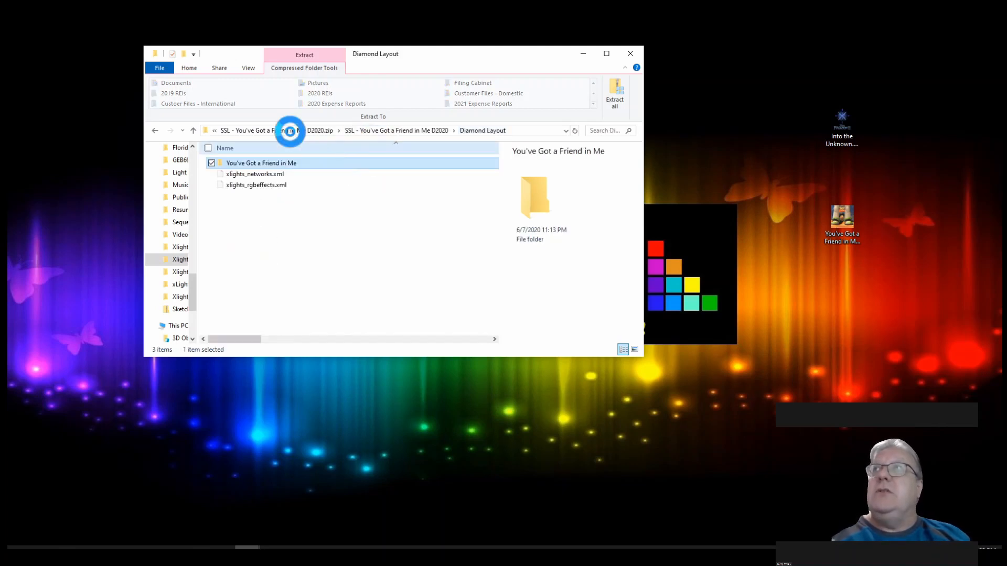
pyautogui.click(271, 131)
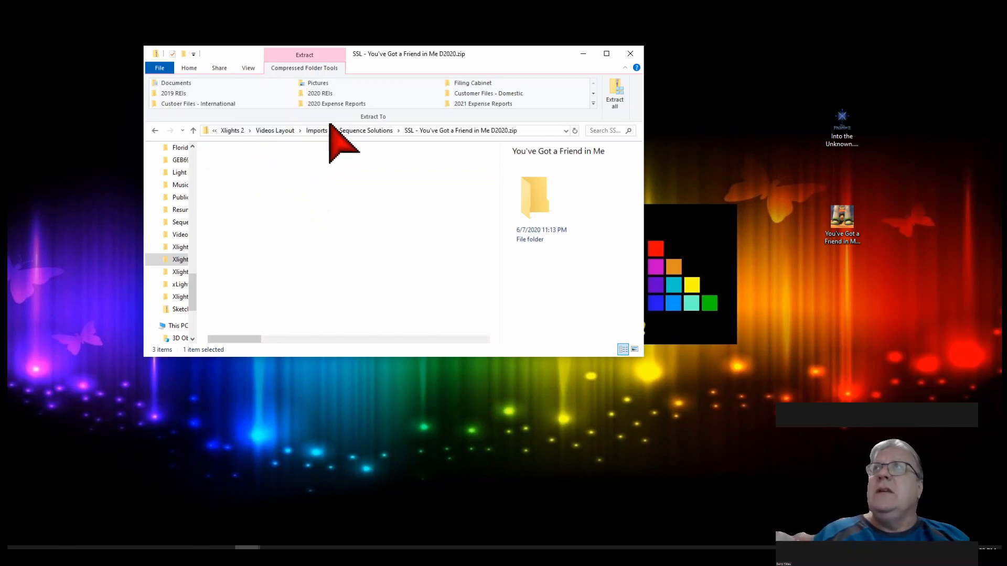
pyautogui.click(347, 131)
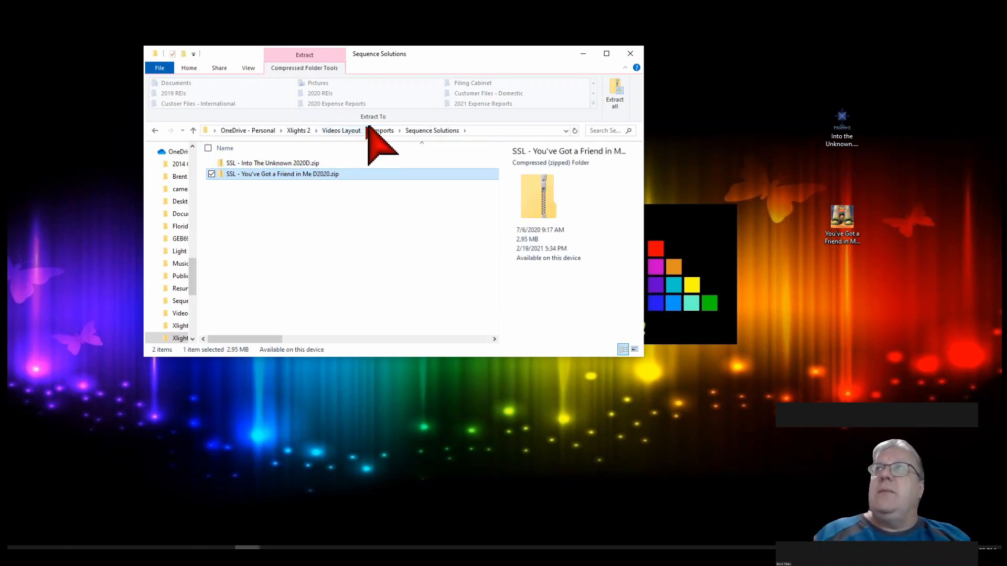
pyautogui.click(386, 132)
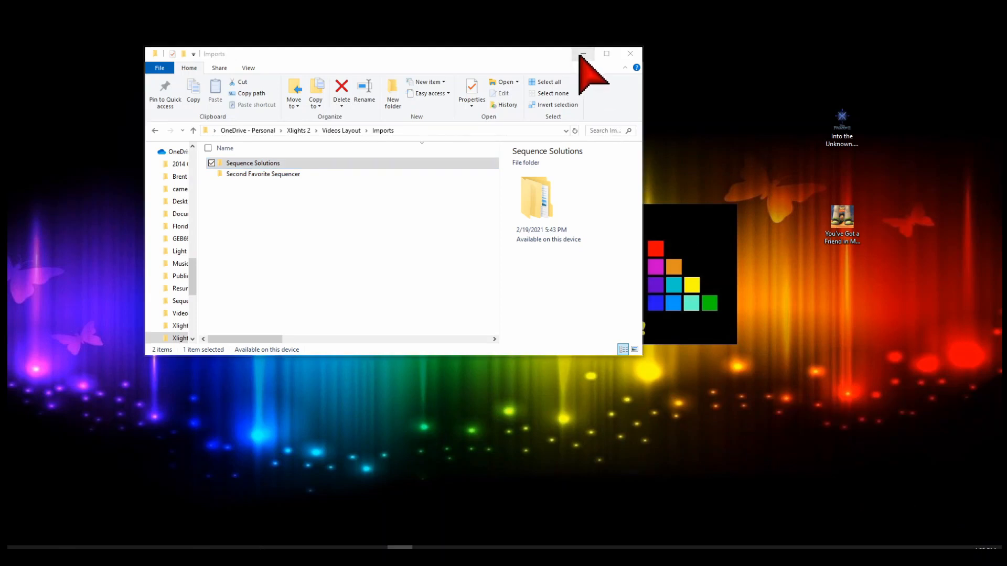
pyautogui.click(580, 52)
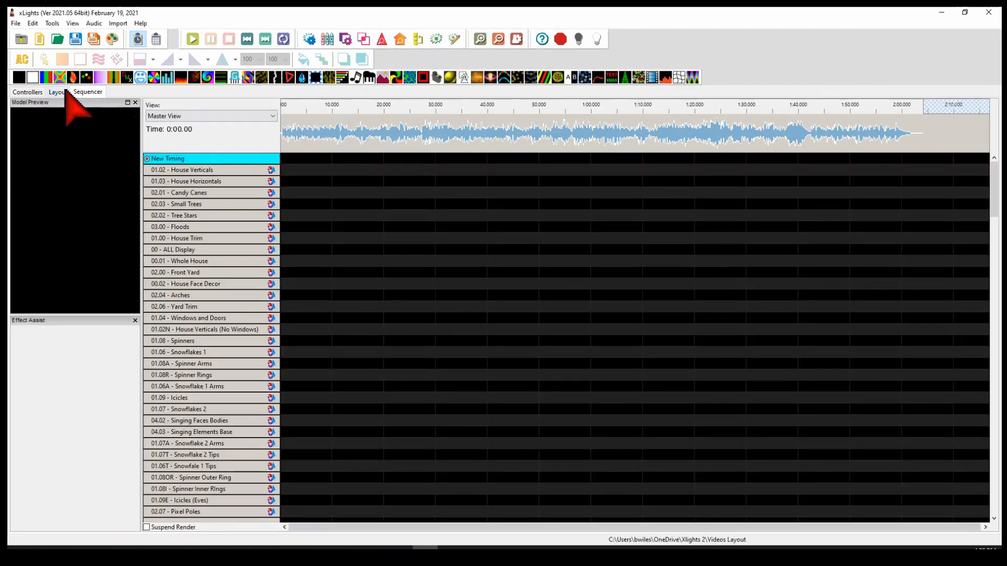
# Step: Examine the house display in the 3D layout preview
pyautogui.click(59, 91)
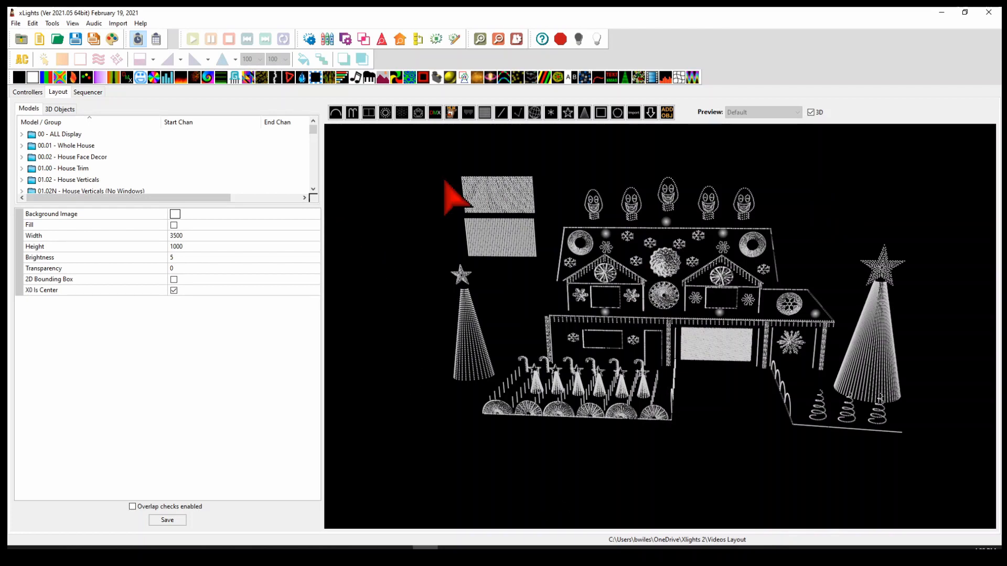
pyautogui.scroll(1, 416, 187)
pyautogui.moveTo(415, 186); pyautogui.dragTo(419, 185)
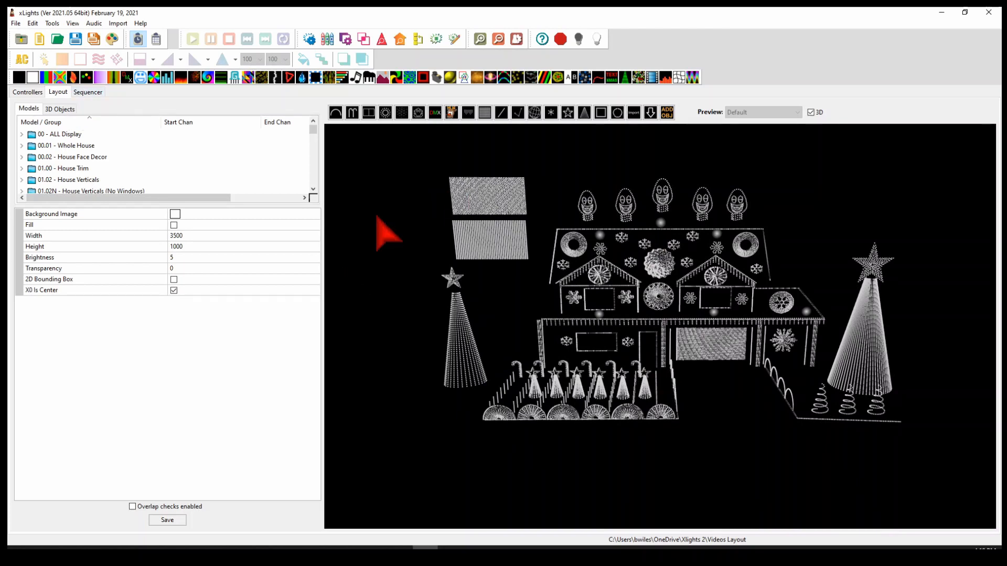
# Step: Start a new musical sequence, discarding the unsaved changes in the current sequence
pyautogui.click(18, 24)
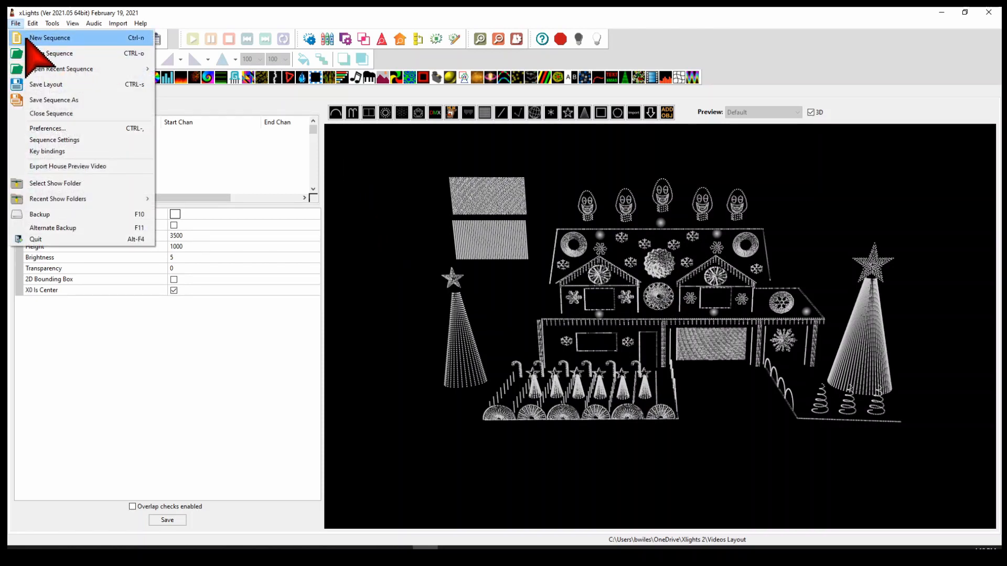
pyautogui.click(28, 39)
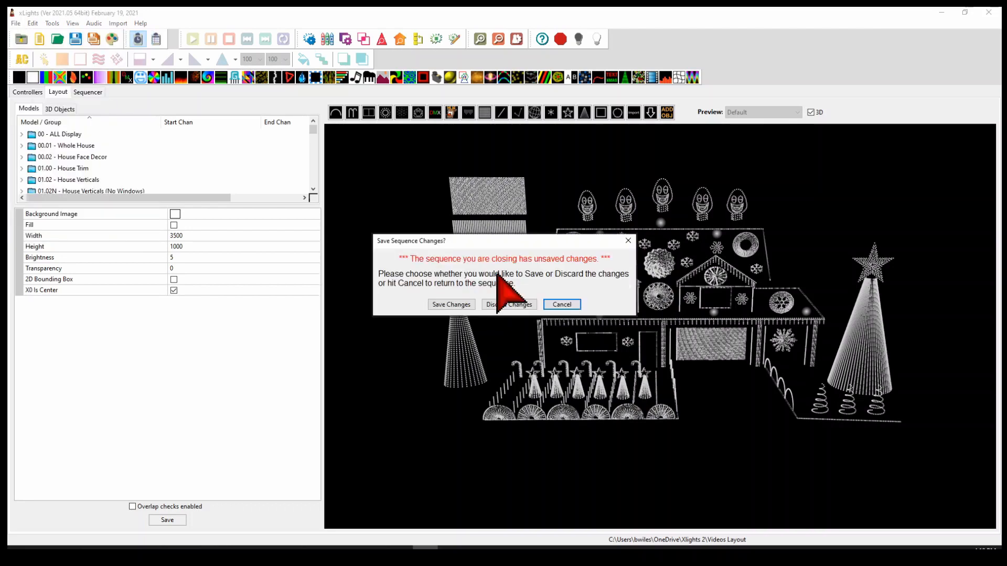
pyautogui.click(523, 305)
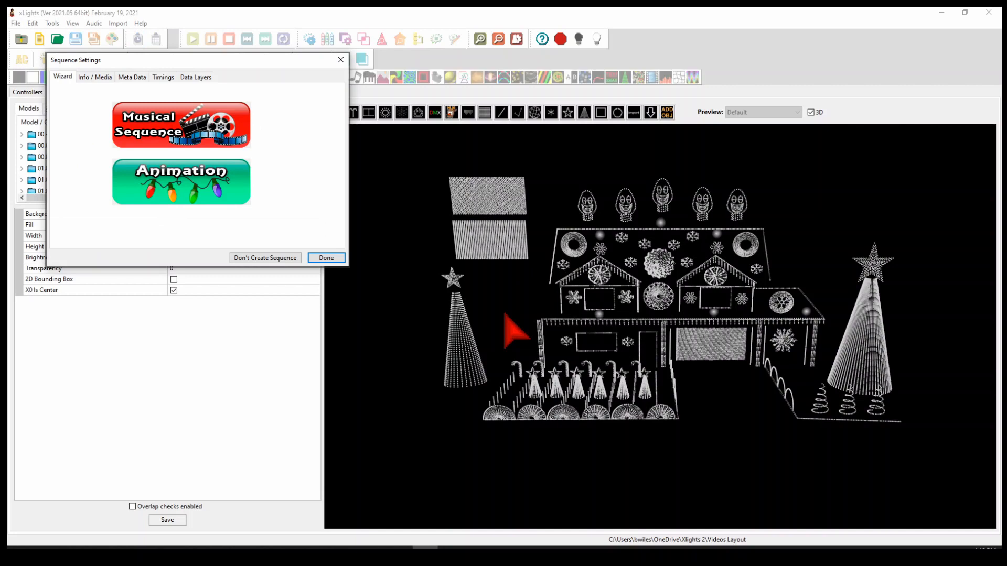
pyautogui.click(183, 140)
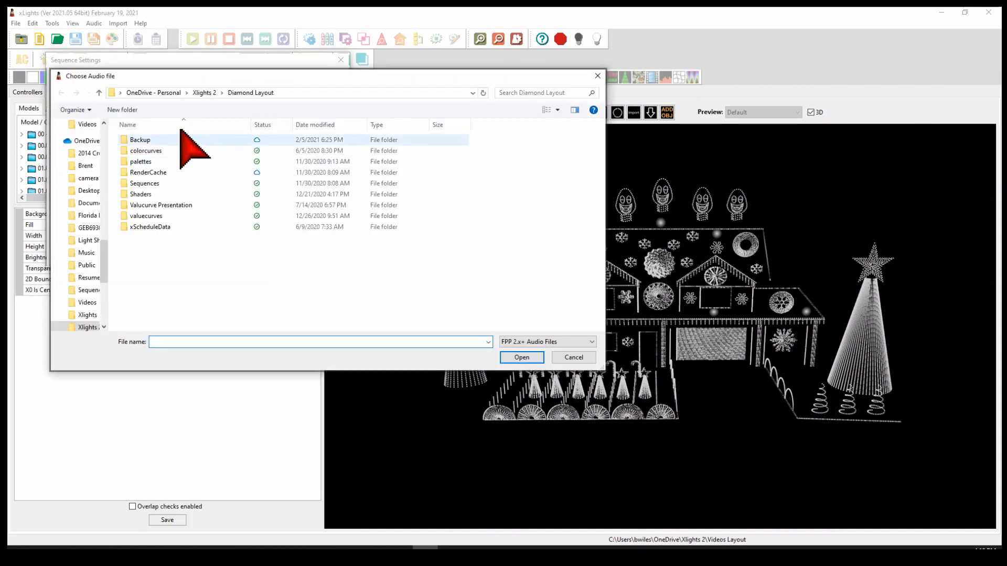
# Step: Load You've Got a Friend in Me (From _Toy Story__Soundtrack Version).mp3 from the Desktop and finish the sequence setup at 20fps (50ms)
pyautogui.moveTo(105, 275); pyautogui.dragTo(104, 322)
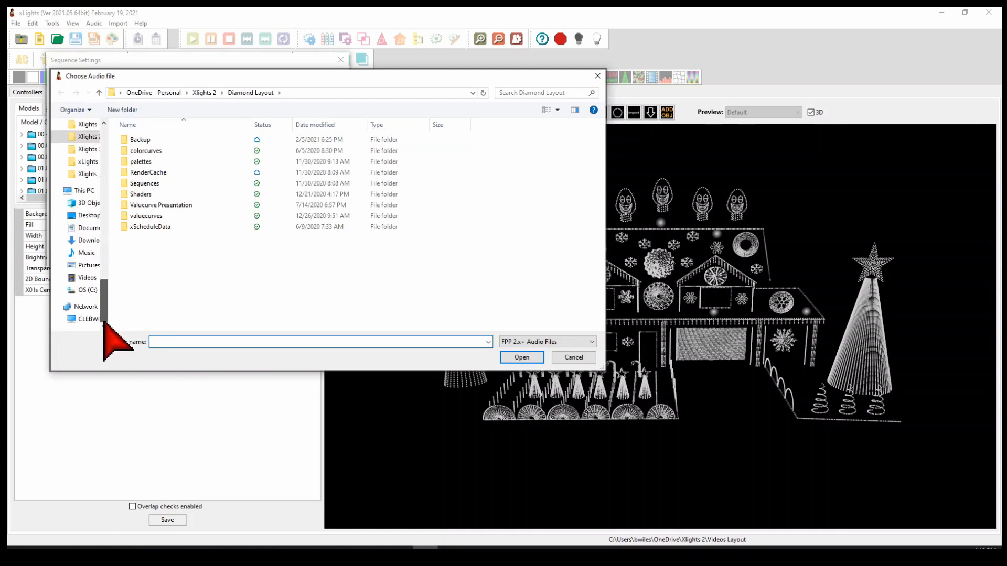
pyautogui.click(87, 216)
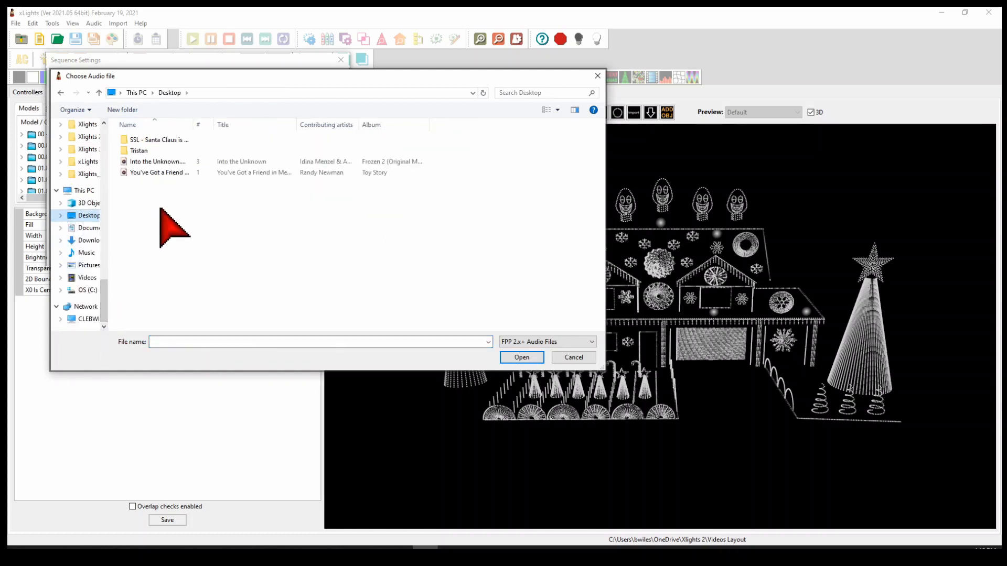
pyautogui.click(157, 172)
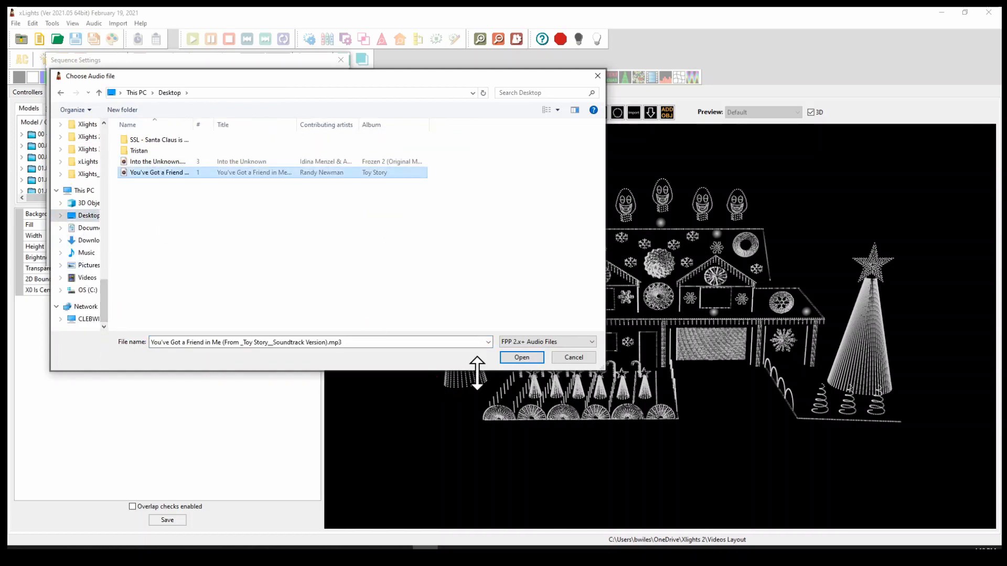
pyautogui.click(522, 358)
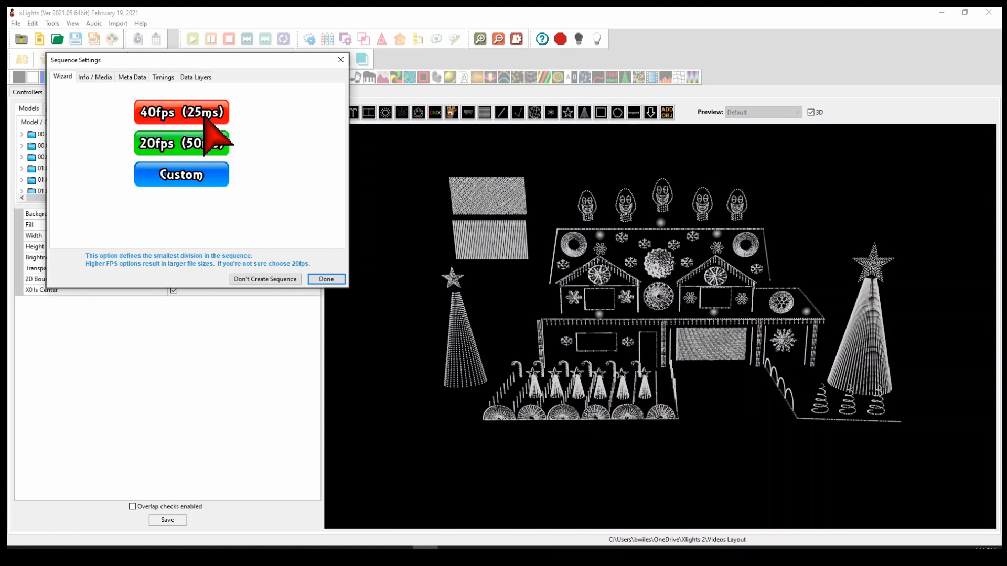
pyautogui.click(212, 141)
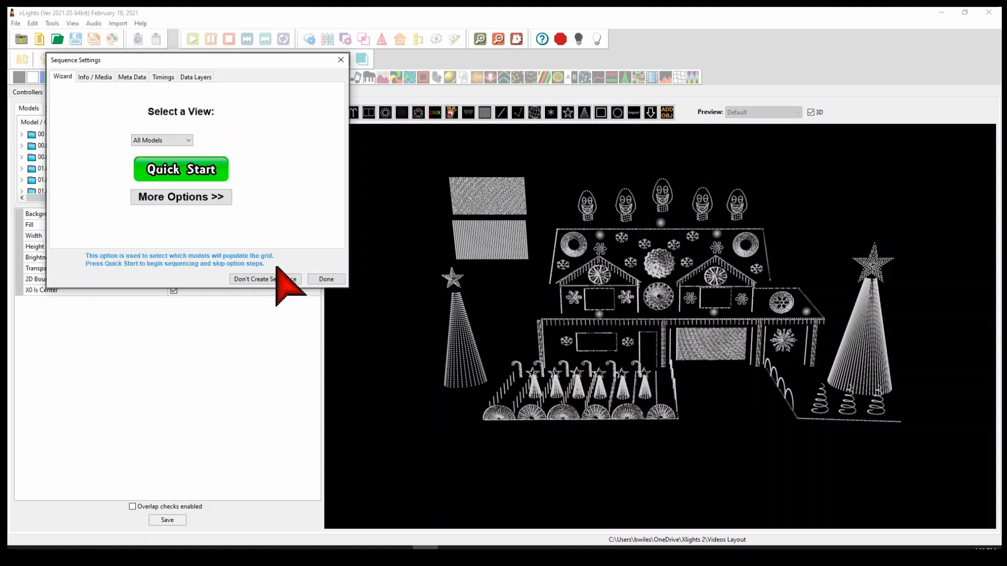
pyautogui.click(325, 280)
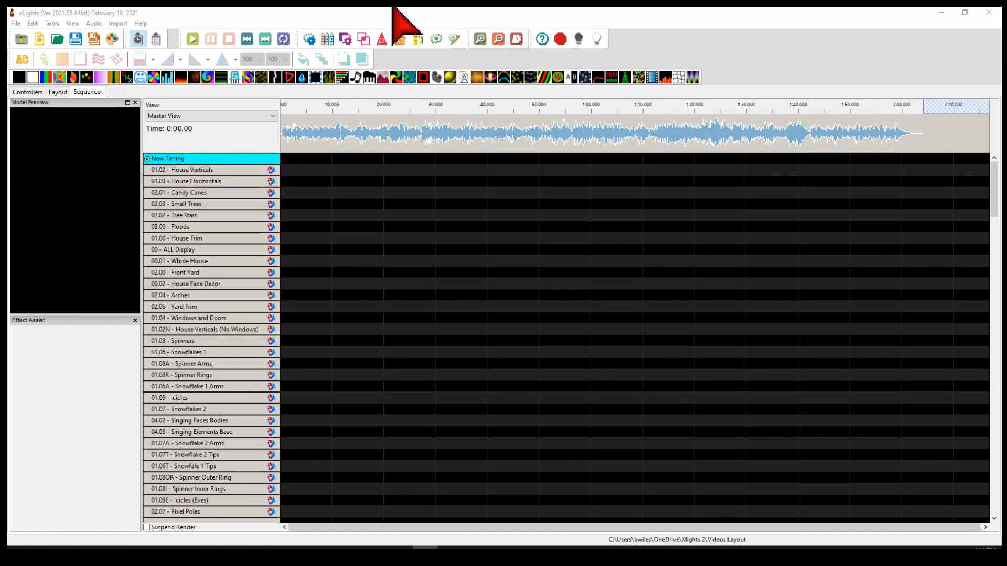
# Step: Start an effects import from SSL - You've Got a Friend in Me D2020.zip in Videos Layout's Imports\Sequence Solutions folder
pyautogui.click(113, 22)
pyautogui.click(120, 35)
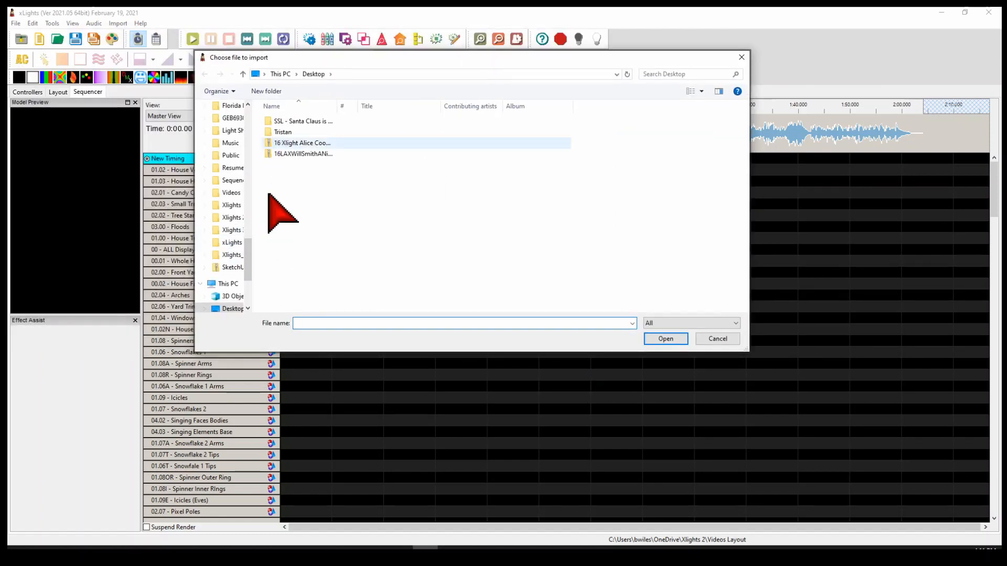
pyautogui.click(234, 218)
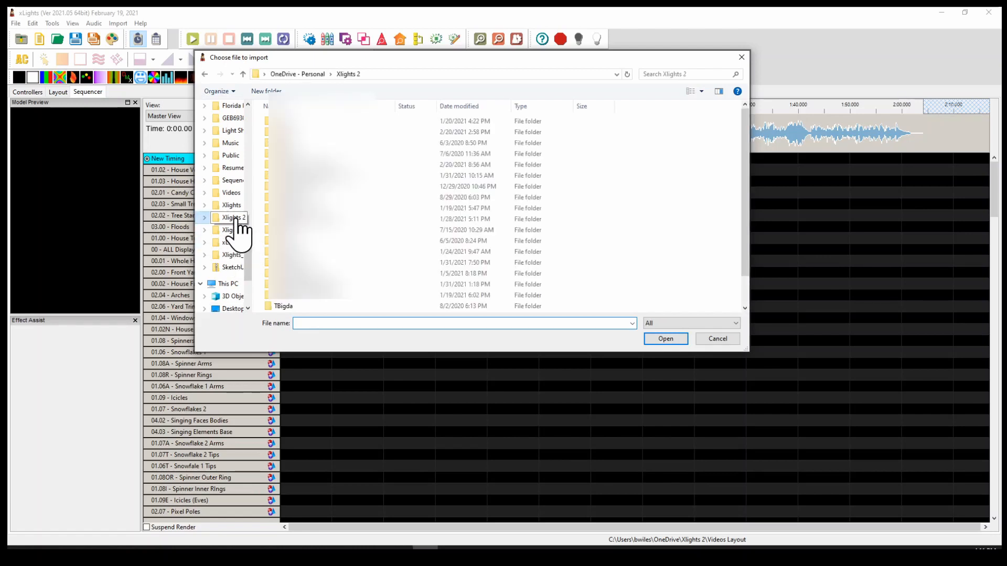
pyautogui.scroll(-3, 307, 302)
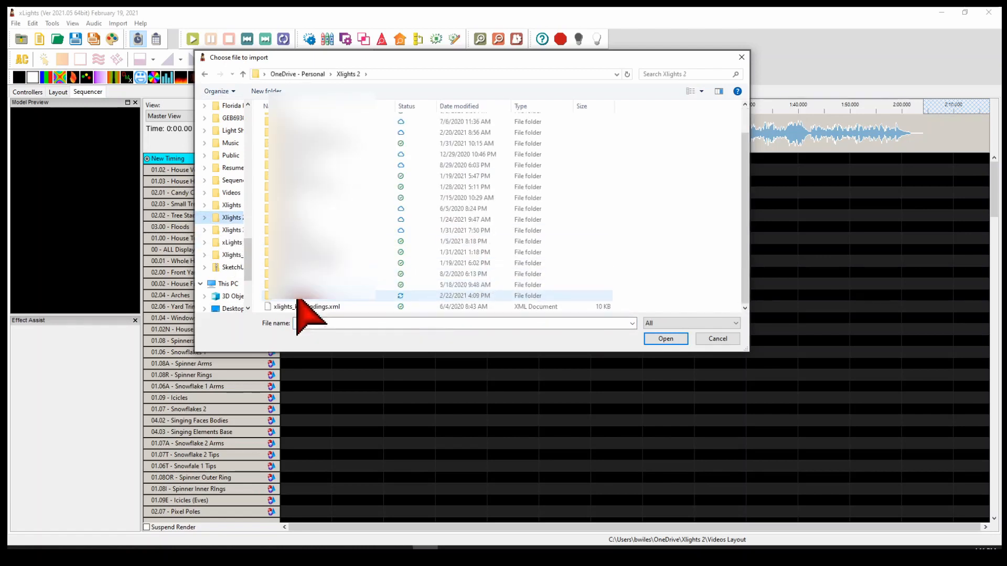
pyautogui.doubleClick(309, 296)
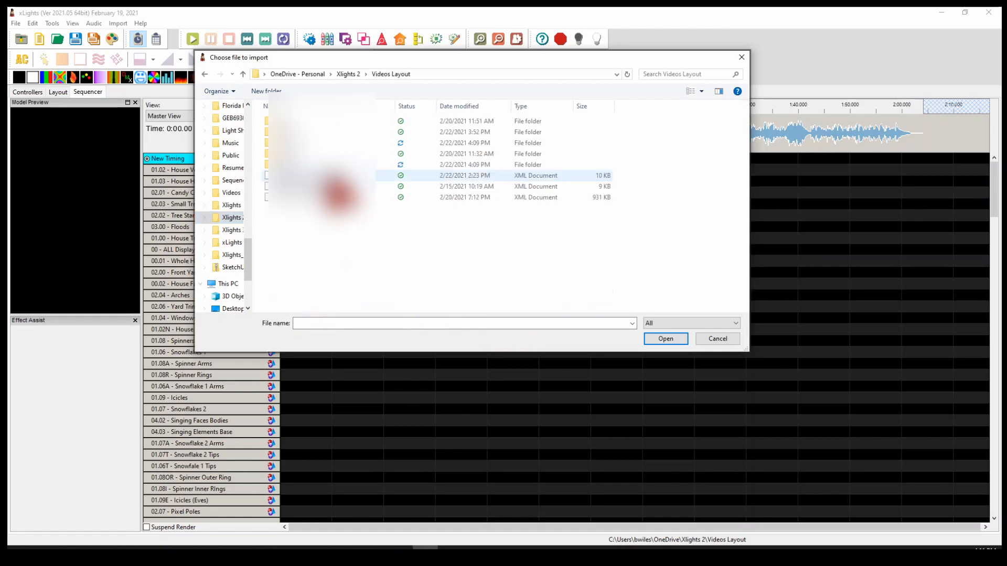
pyautogui.doubleClick(287, 154)
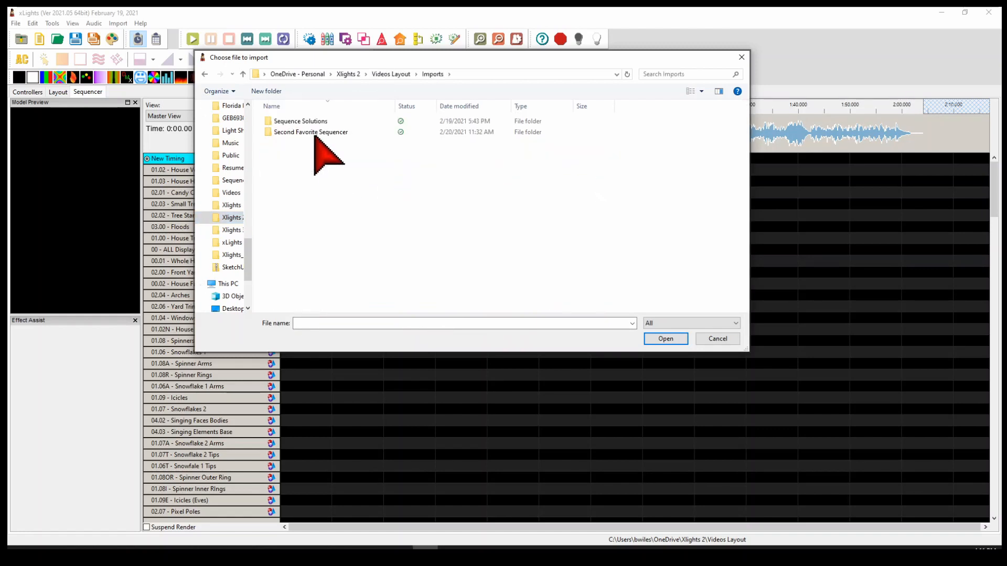
pyautogui.click(309, 121)
pyautogui.doubleClick(308, 121)
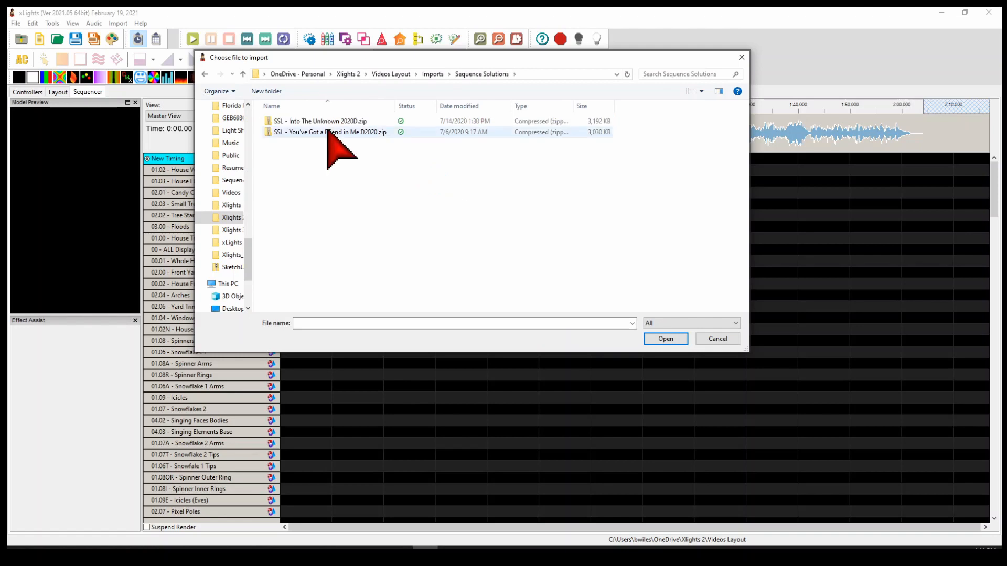
pyautogui.click(320, 132)
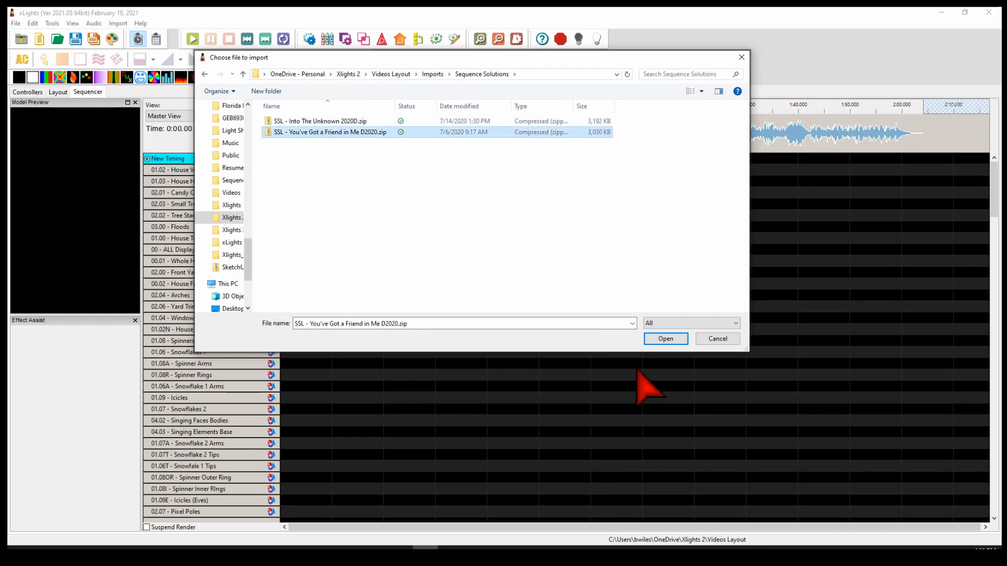
pyautogui.click(654, 338)
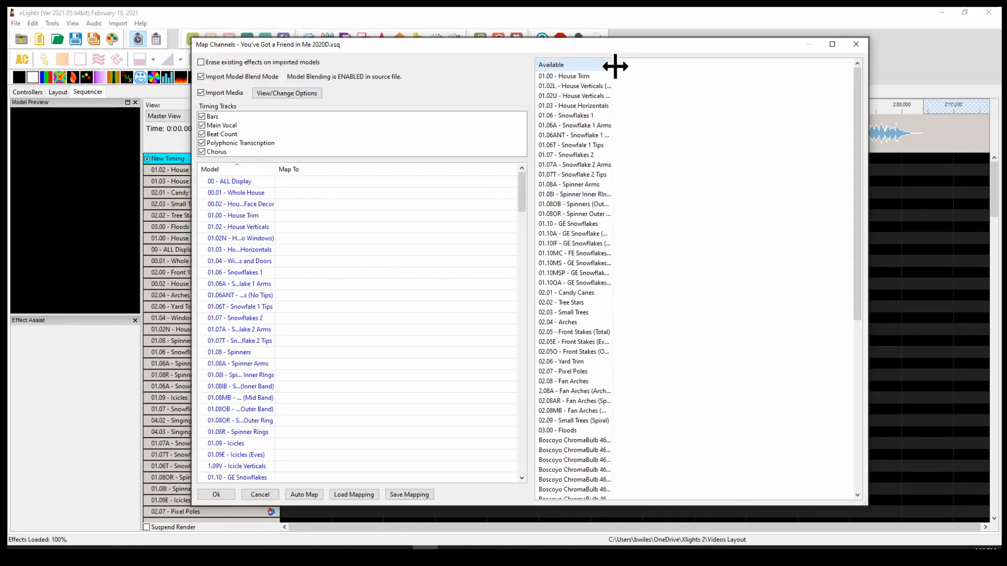
# Step: Widen the name columns and map House Trim, House Horizontals and Snowflakes 1 to their matching groups
pyautogui.moveTo(613, 65); pyautogui.dragTo(747, 77)
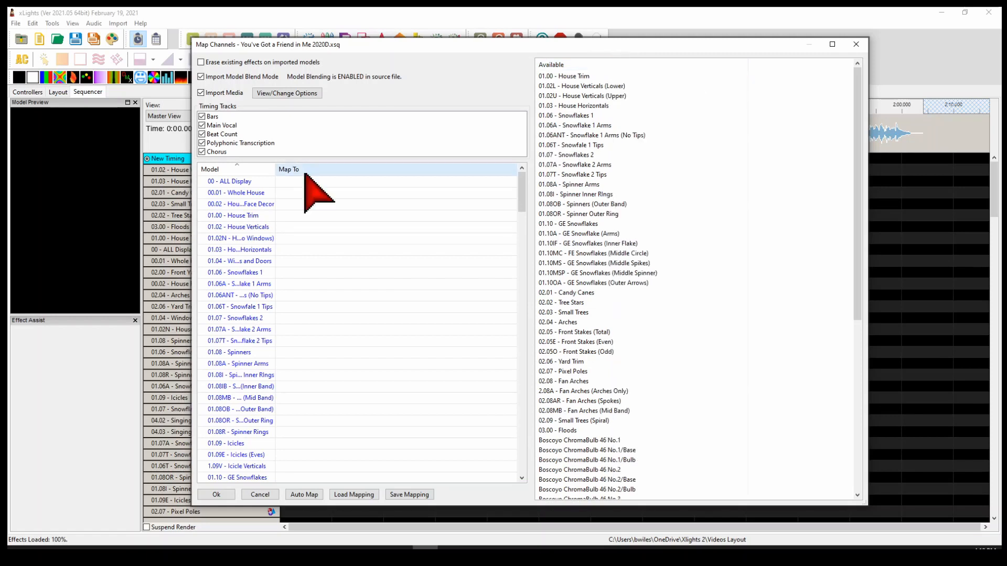
pyautogui.moveTo(274, 169); pyautogui.dragTo(392, 170)
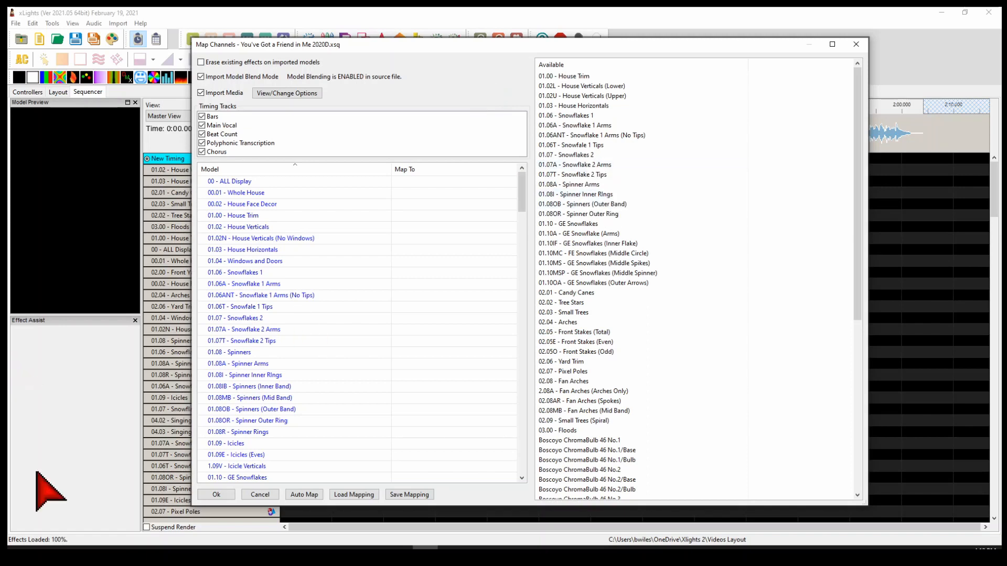
pyautogui.moveTo(573, 76); pyautogui.dragTo(374, 215)
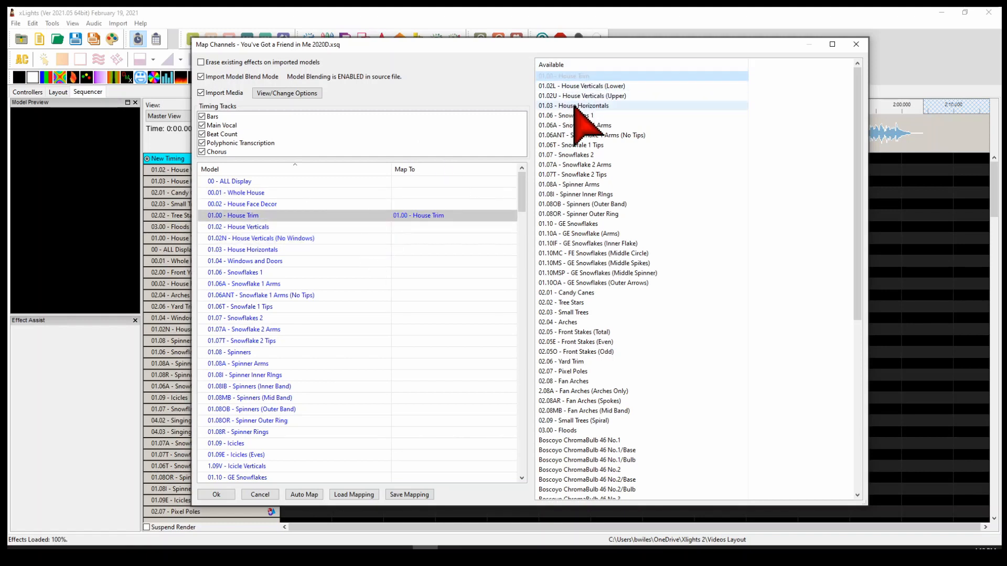
pyautogui.moveTo(576, 110); pyautogui.dragTo(376, 251)
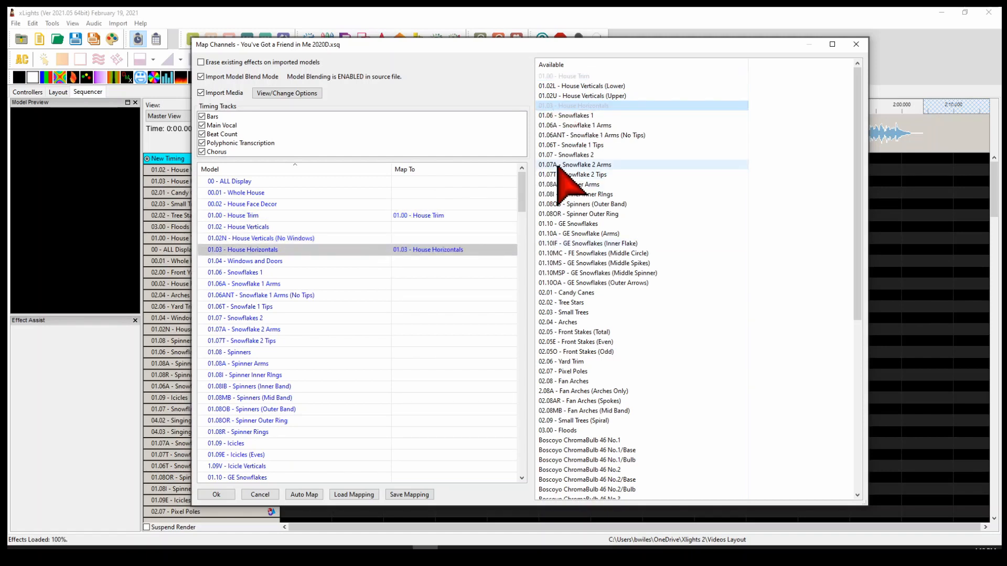
pyautogui.moveTo(563, 116); pyautogui.dragTo(414, 272)
# Step: Map the available Matrix HD, Matrix LD and P10 to the models with the same names
pyautogui.scroll(-10, 659, 312)
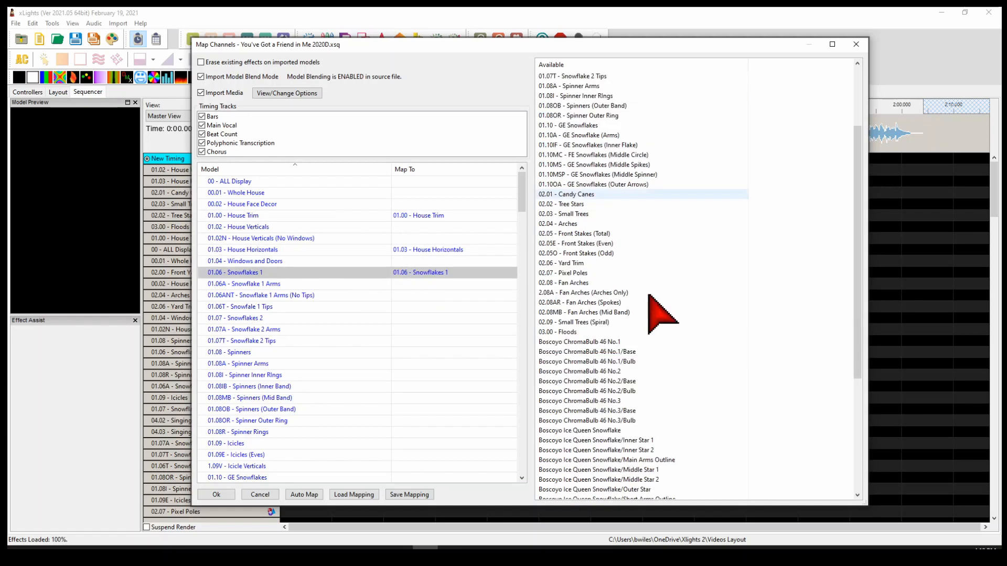
pyautogui.scroll(-20, 411, 337)
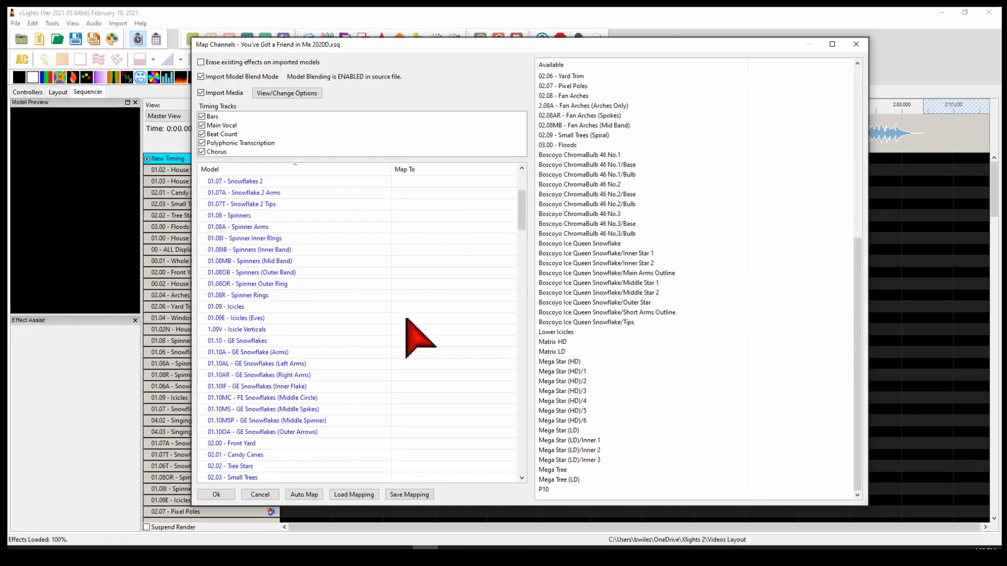
pyautogui.scroll(-3, 411, 338)
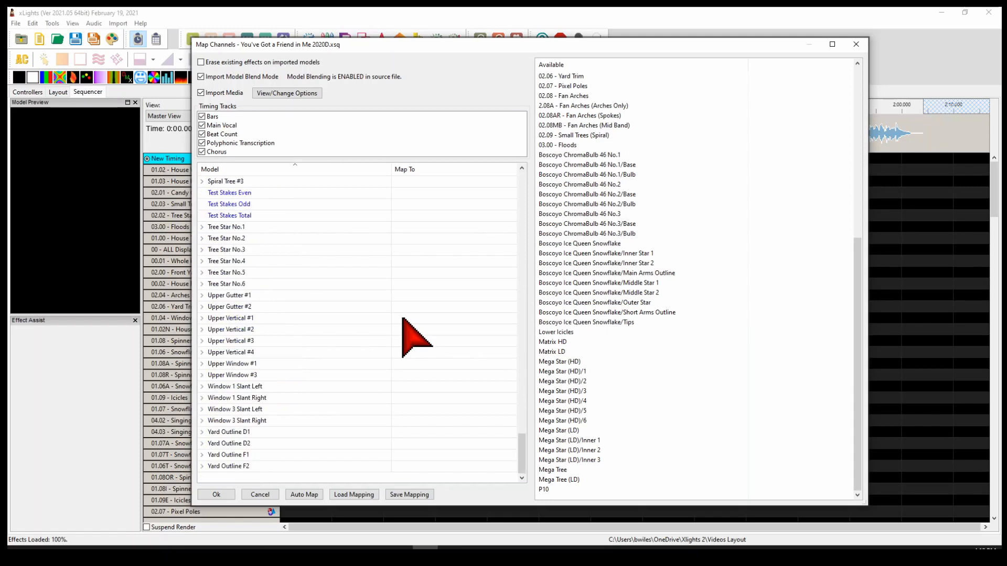
pyautogui.scroll(6, 411, 337)
pyautogui.scroll(7, 411, 338)
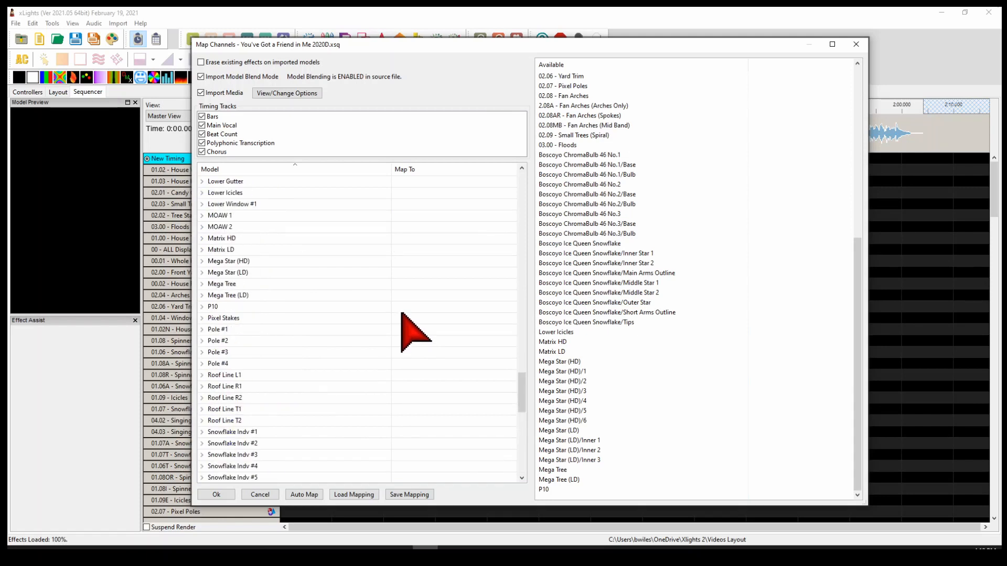
pyautogui.scroll(3, 401, 315)
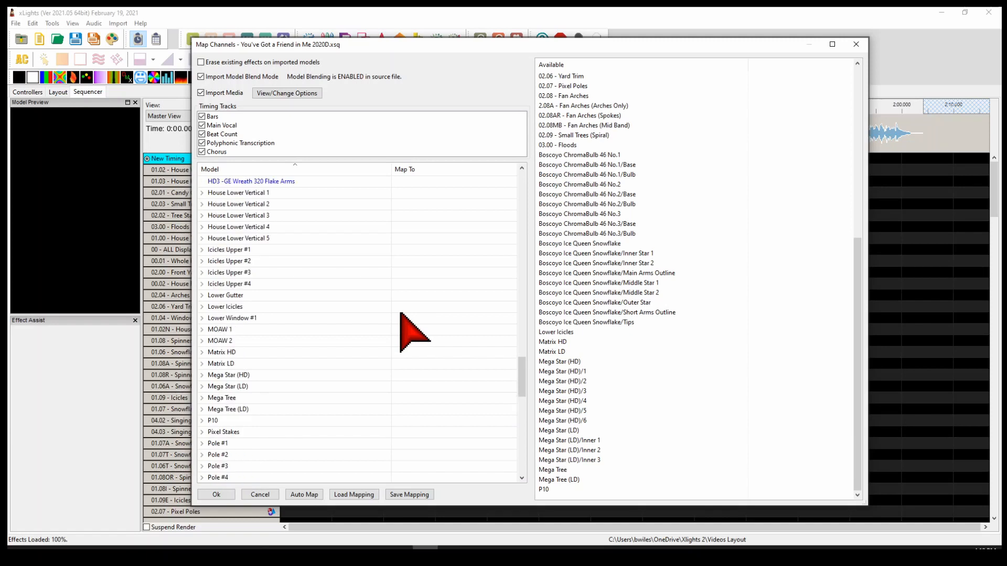
pyautogui.moveTo(545, 341); pyautogui.dragTo(399, 352)
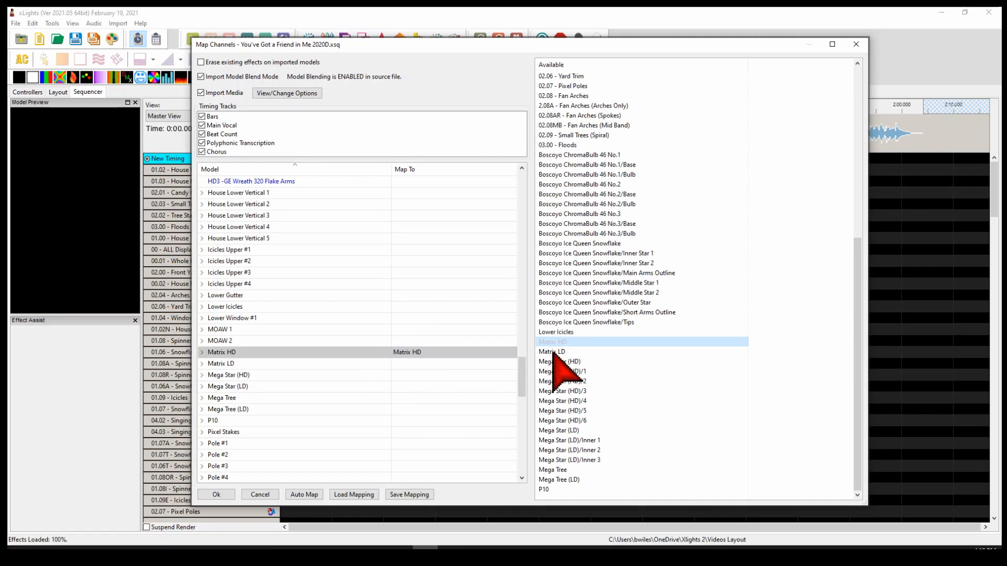
pyautogui.moveTo(546, 351); pyautogui.dragTo(376, 365)
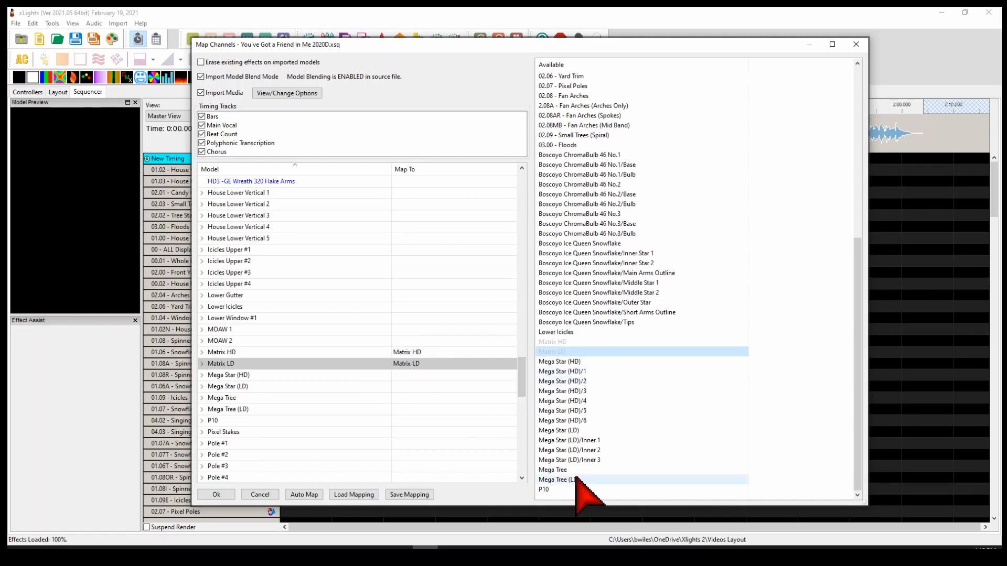
pyautogui.click(544, 489)
pyautogui.moveTo(543, 486); pyautogui.dragTo(377, 356)
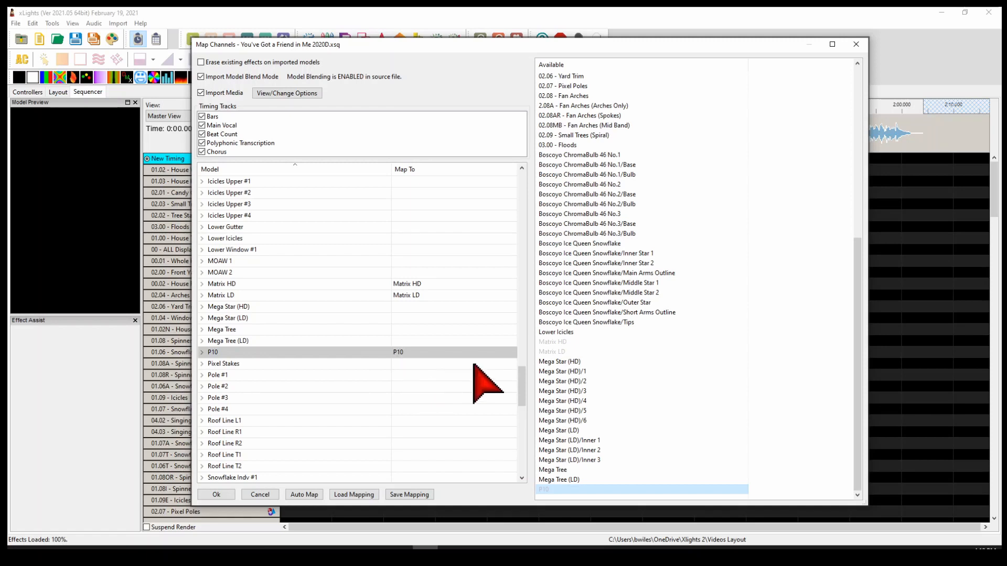
# Step: Map Mega Tree, Mega Tree (LD), Mega Star (HD) and Mega Star (LD) to their matching models
pyautogui.scroll(2, 522, 378)
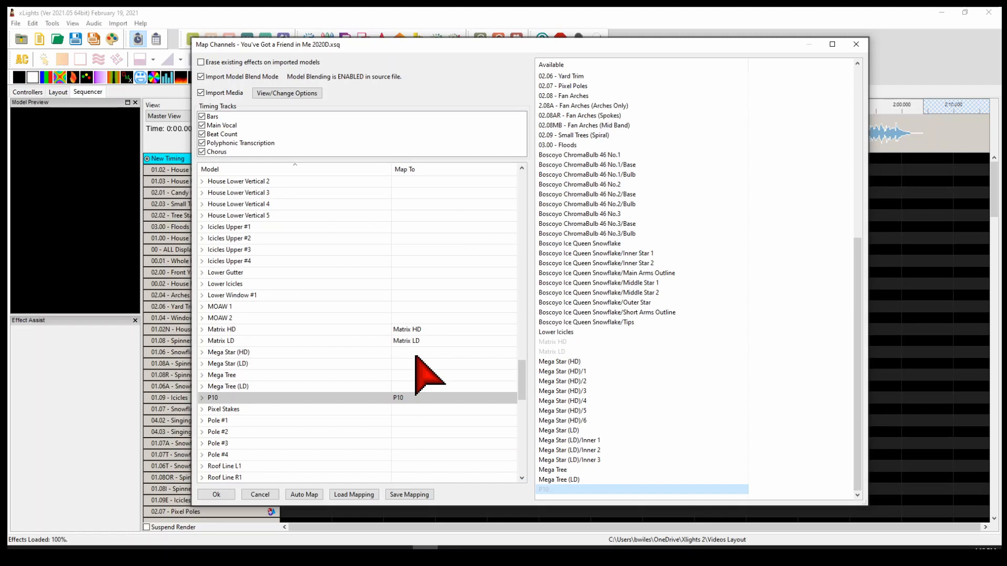
pyautogui.click(551, 469)
pyautogui.click(413, 375)
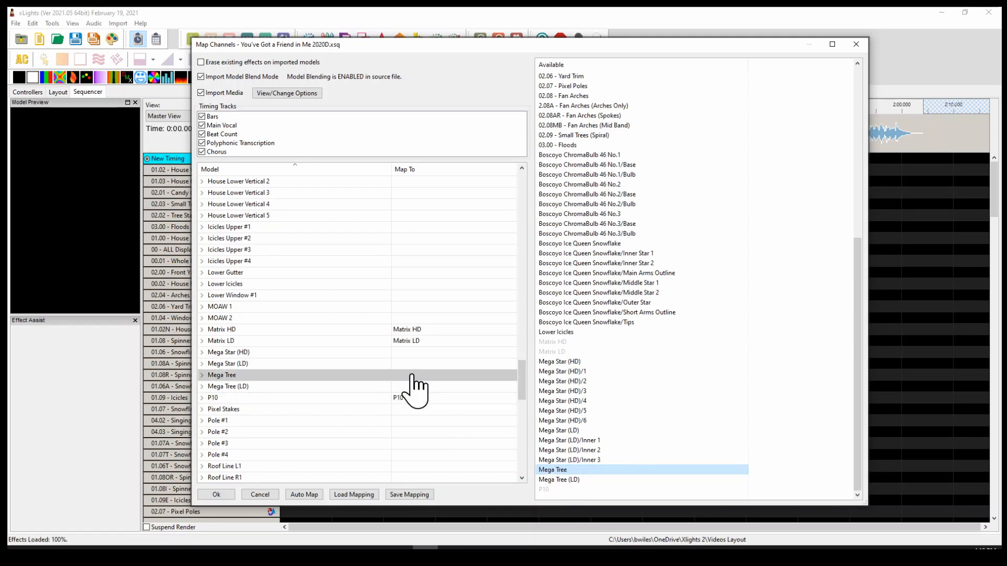
pyautogui.doubleClick(574, 470)
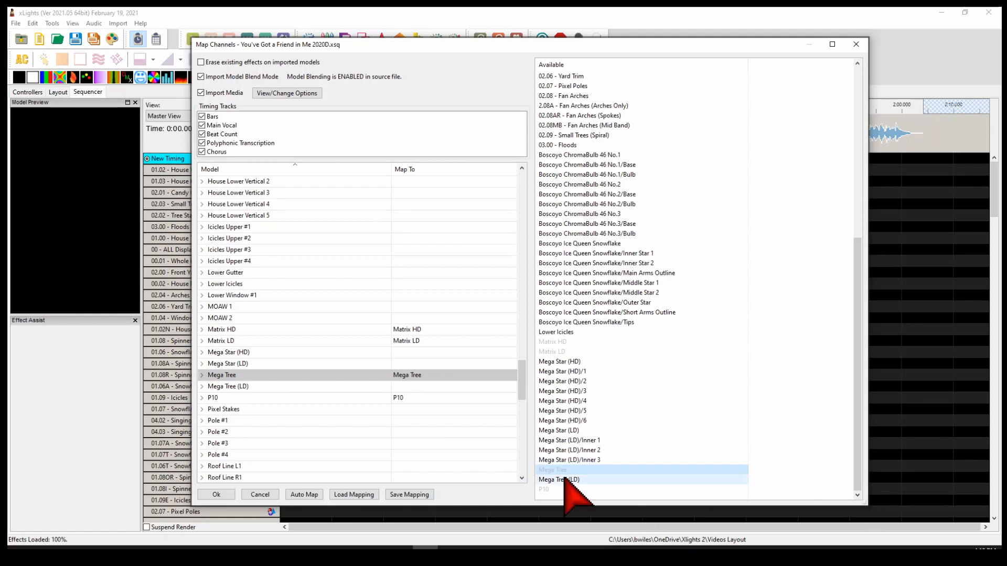
pyautogui.moveTo(564, 480); pyautogui.dragTo(397, 363)
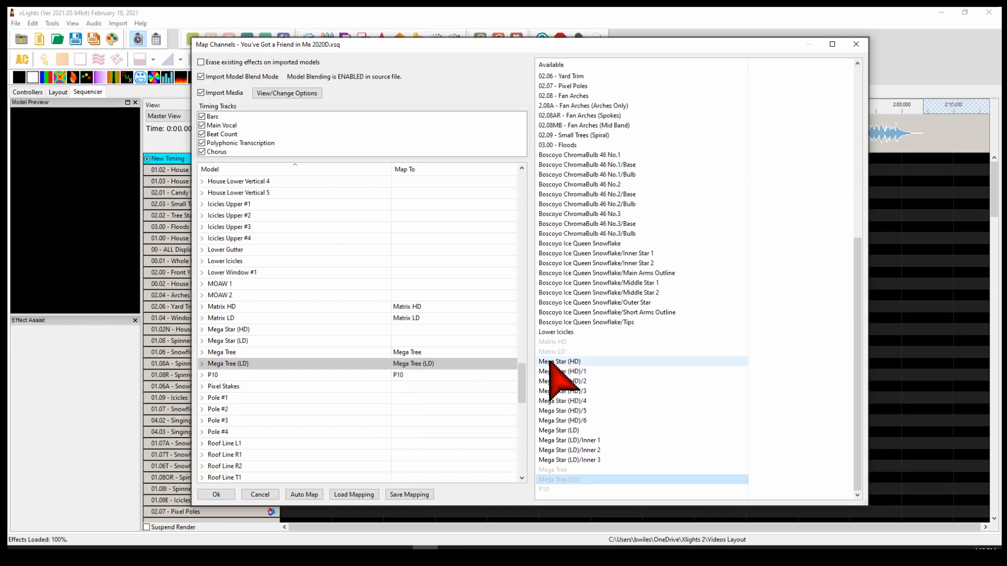
pyautogui.moveTo(549, 362); pyautogui.dragTo(439, 333)
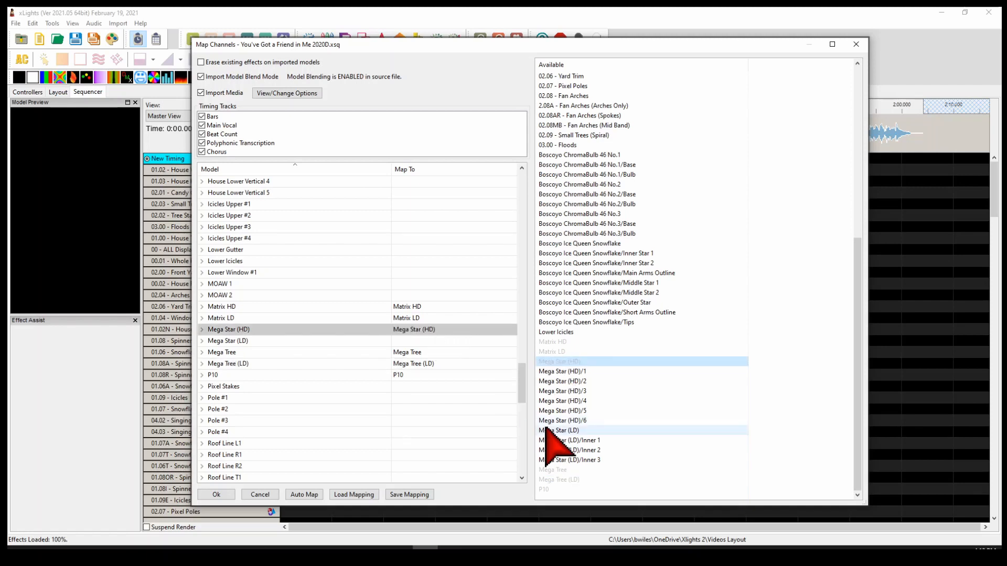
pyautogui.moveTo(548, 430); pyautogui.dragTo(403, 341)
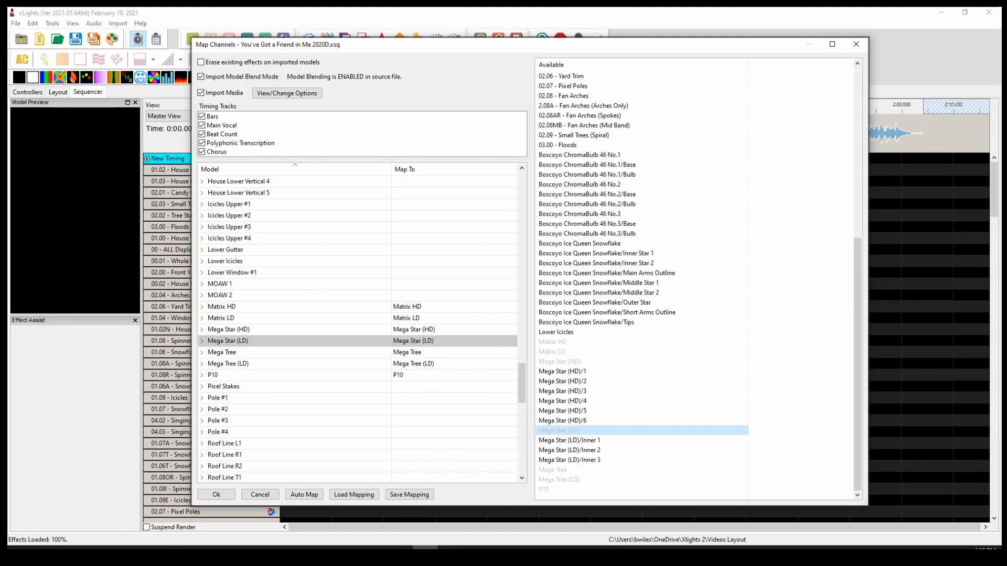
# Step: Complete the import without saving the mapping changes and render all the effects
pyautogui.click(222, 494)
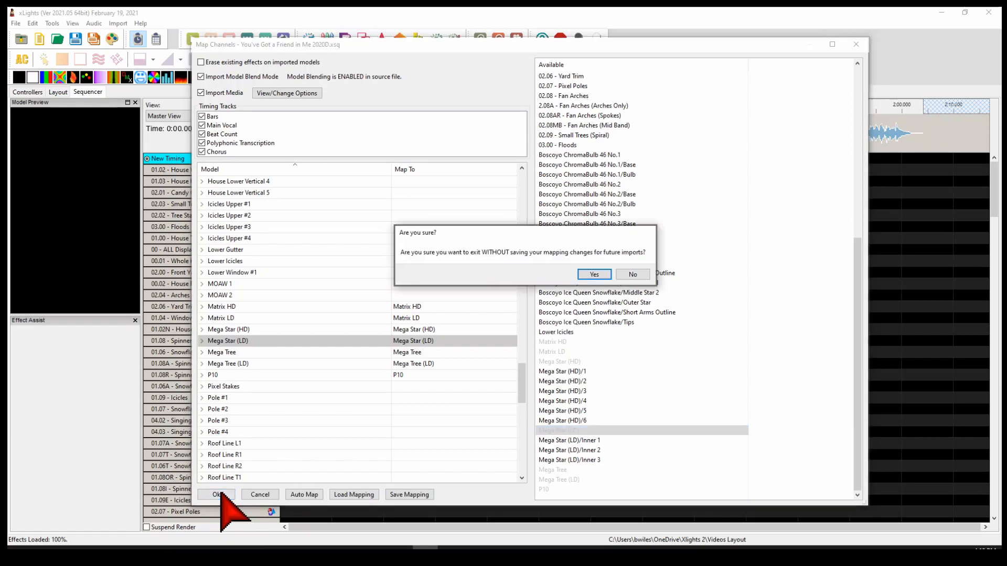
pyautogui.click(594, 275)
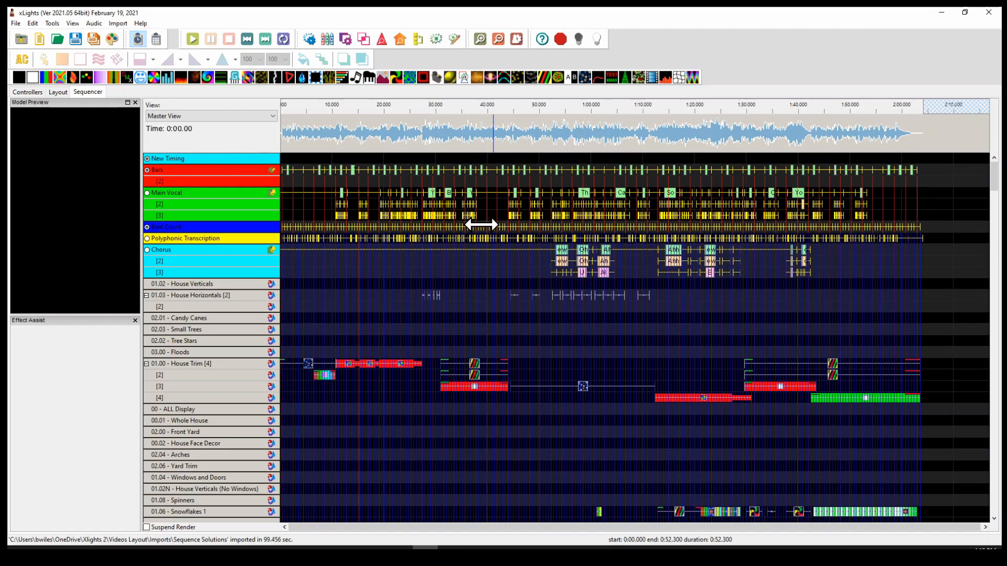
pyautogui.click(111, 38)
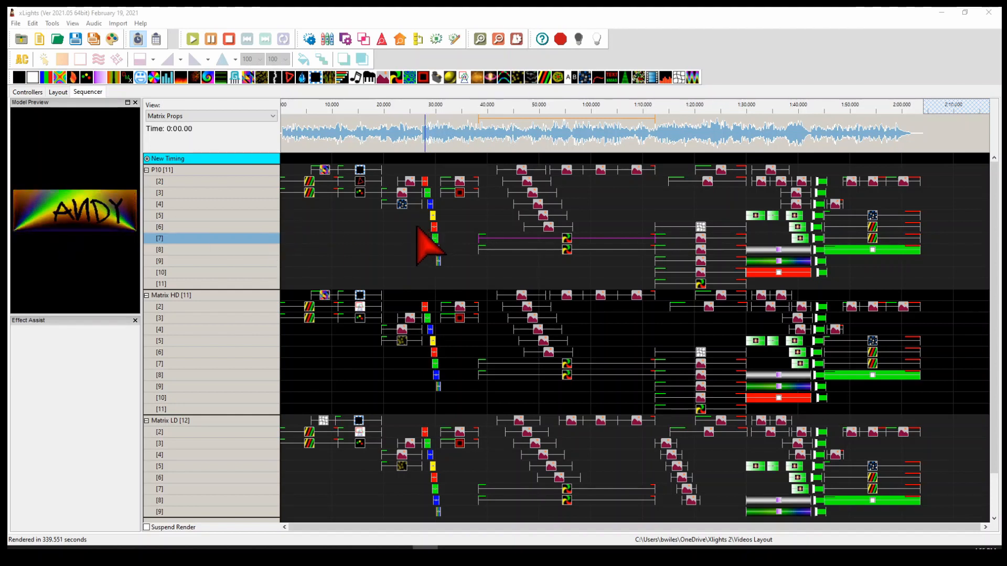
# Step: Inspect the You've Got a Friend in Me 2020D folder inside ImportedMedia, go back to Videos Layout and close File Explorer
pyautogui.click(603, 331)
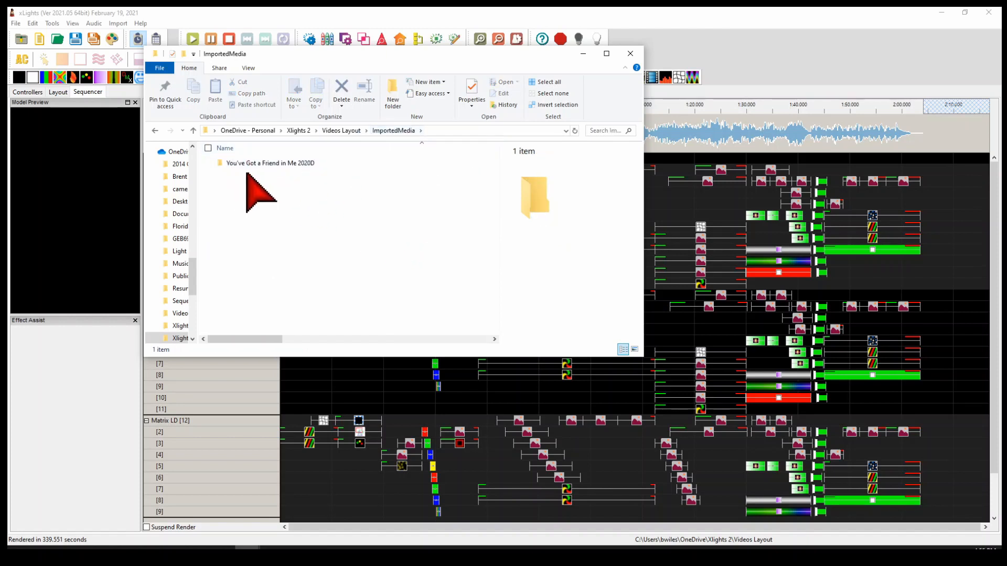
pyautogui.doubleClick(249, 164)
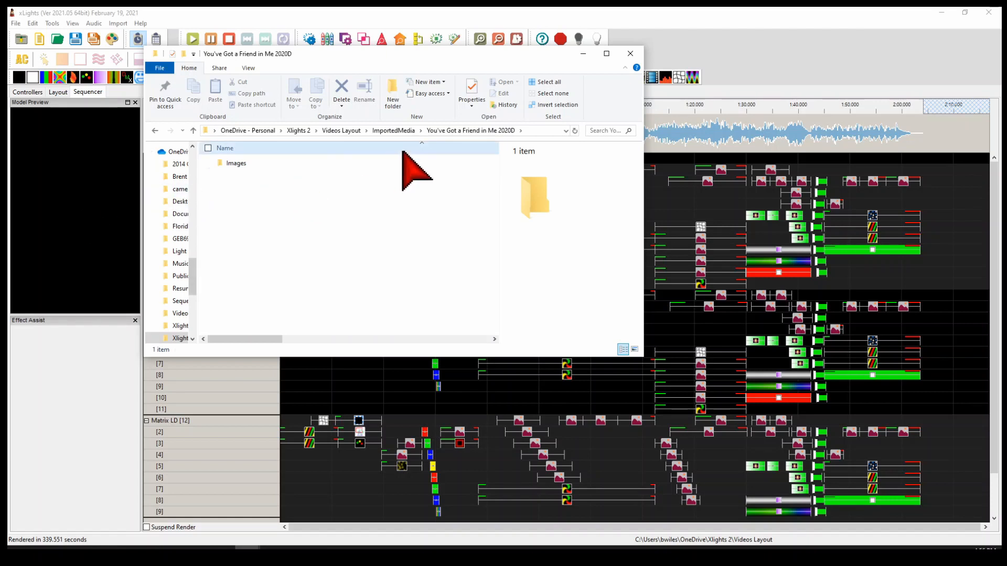
pyautogui.click(351, 131)
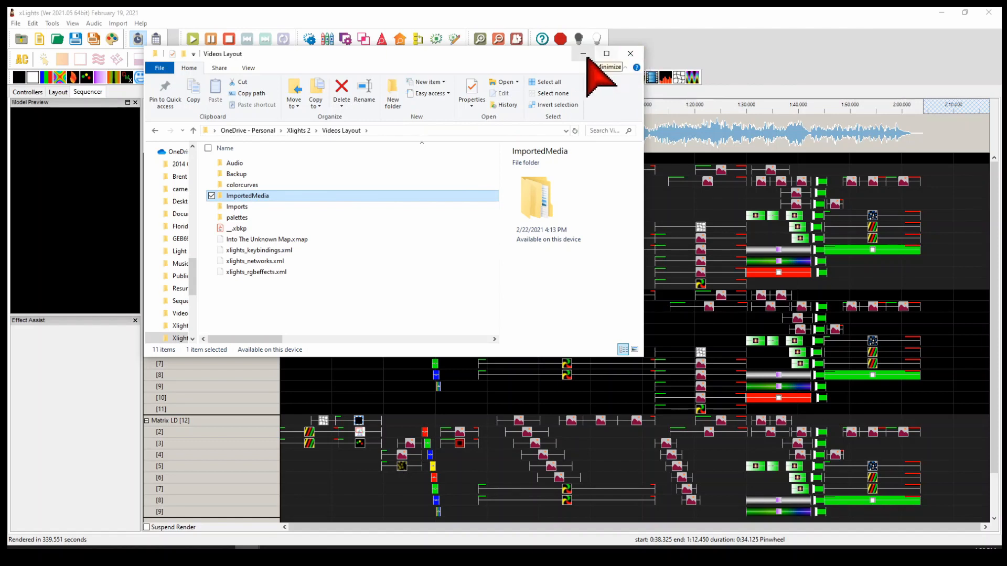
pyautogui.click(631, 53)
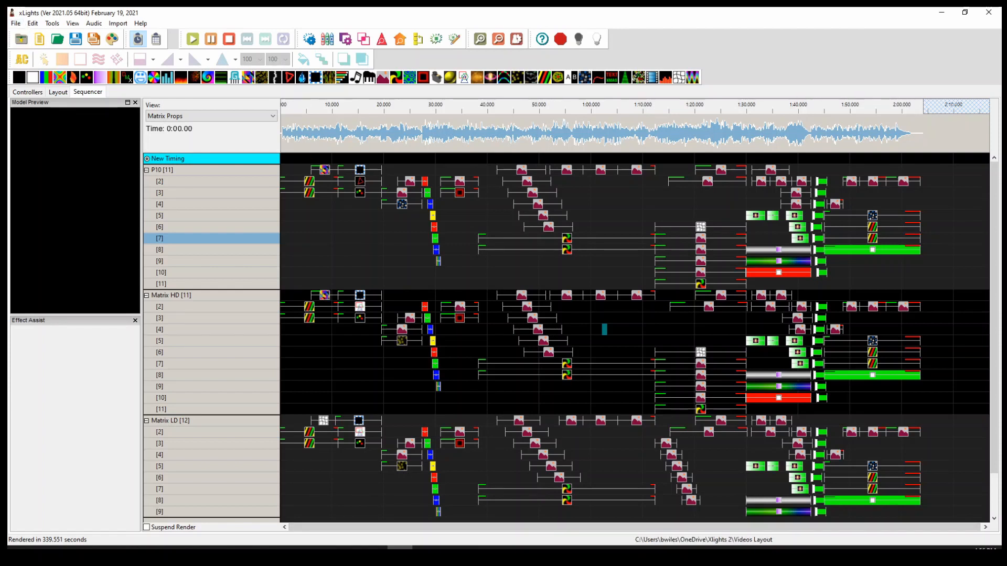
pyautogui.hotkey('alt', 'Tab')
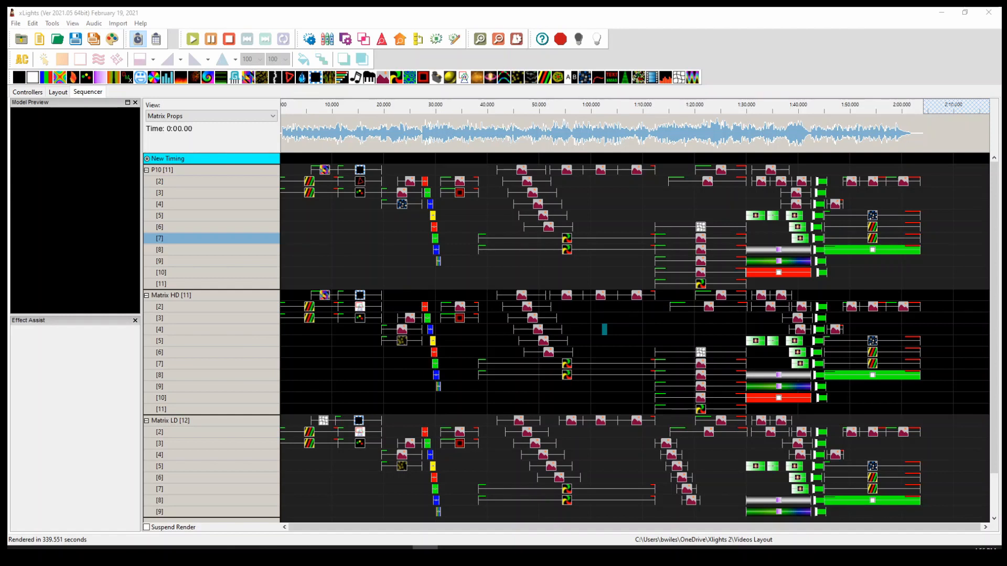
# Step: Start another new sequence and discard the unsaved changes in the open one
pyautogui.click(15, 23)
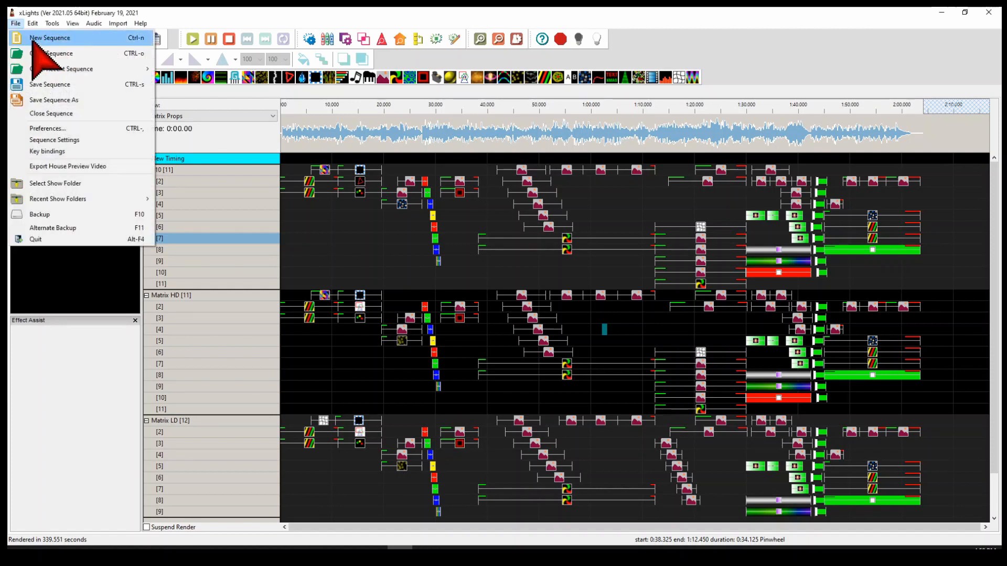
pyautogui.click(31, 38)
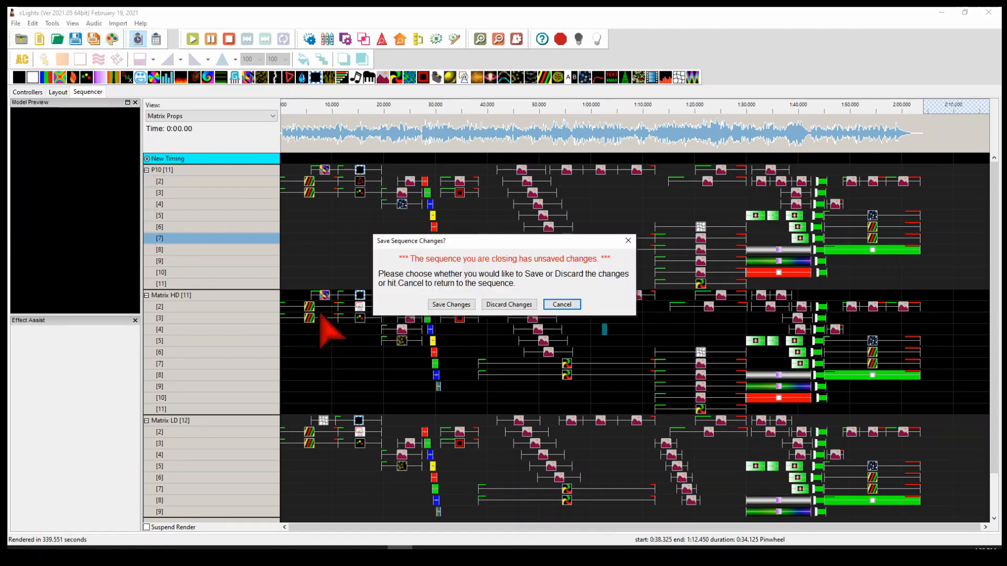
pyautogui.click(511, 305)
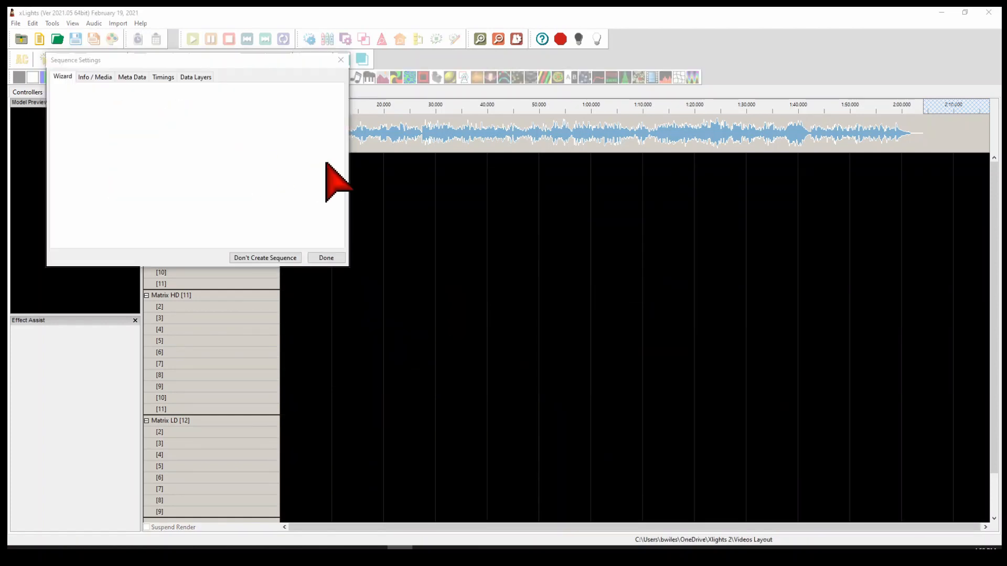
# Step: Set up a musical sequence using Into the Unknown.mp3 from the Desktop, with 40fps (25ms) timing
pyautogui.click(198, 171)
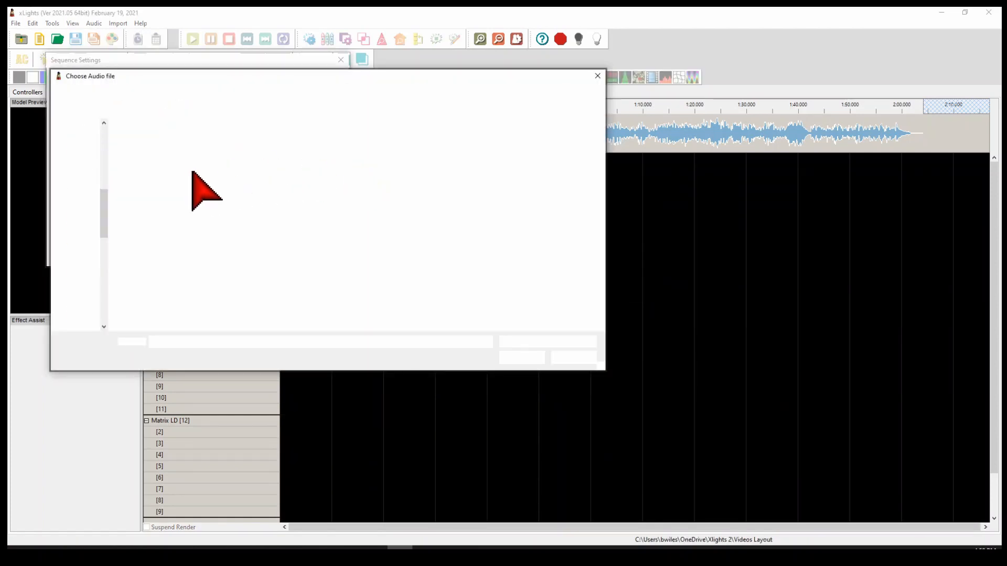
pyautogui.scroll(-5, 97, 314)
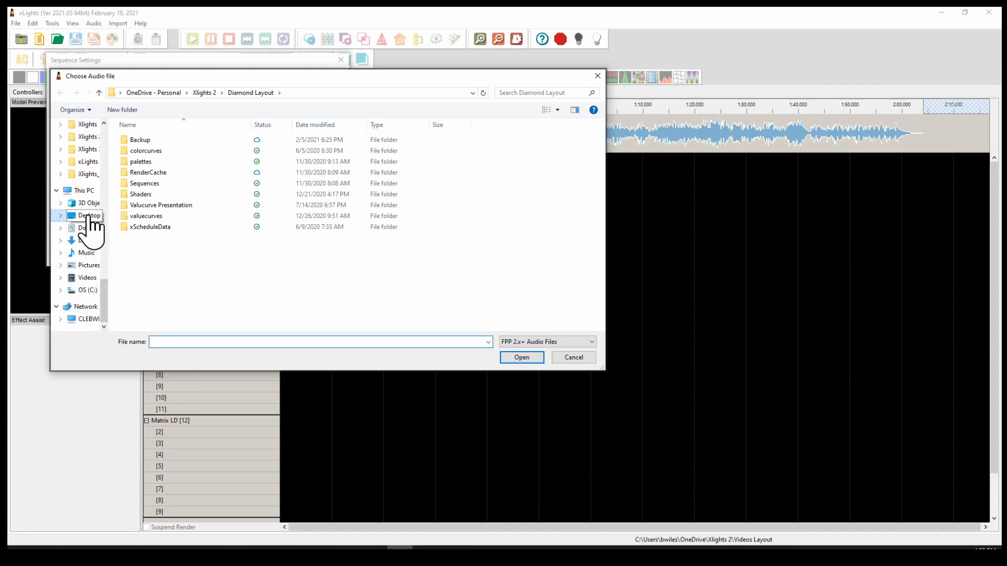
pyautogui.click(87, 216)
pyautogui.click(157, 162)
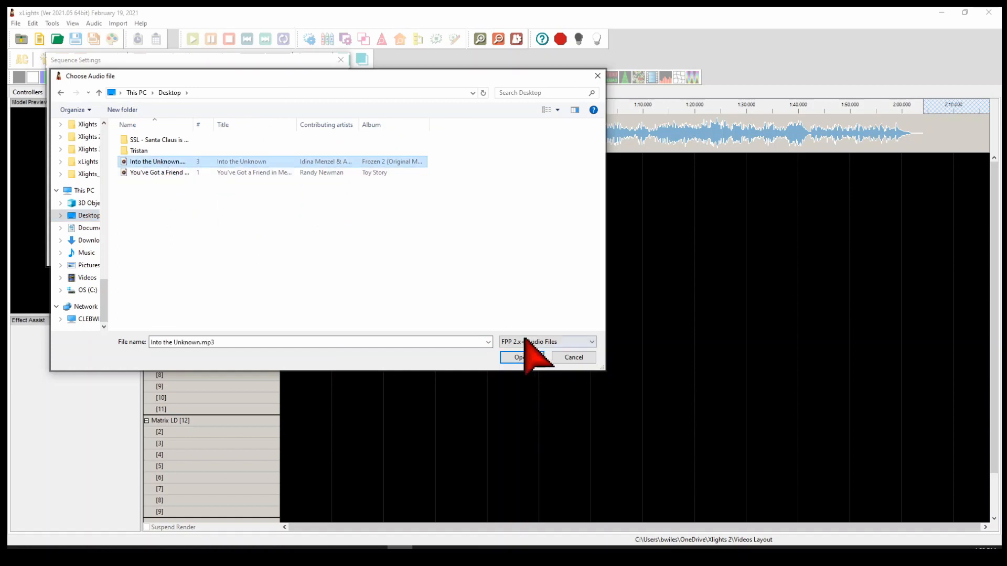
pyautogui.click(507, 357)
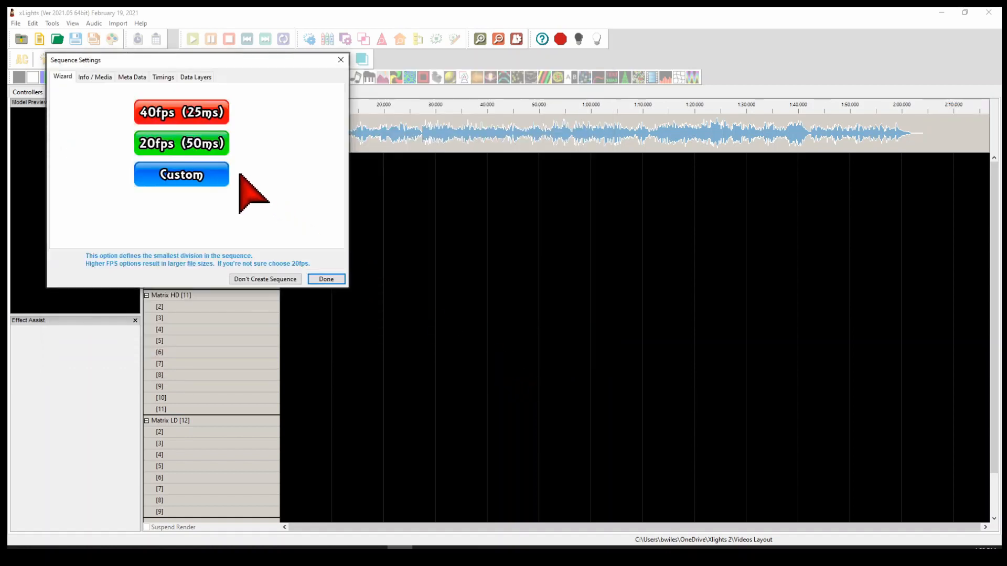
pyautogui.click(176, 108)
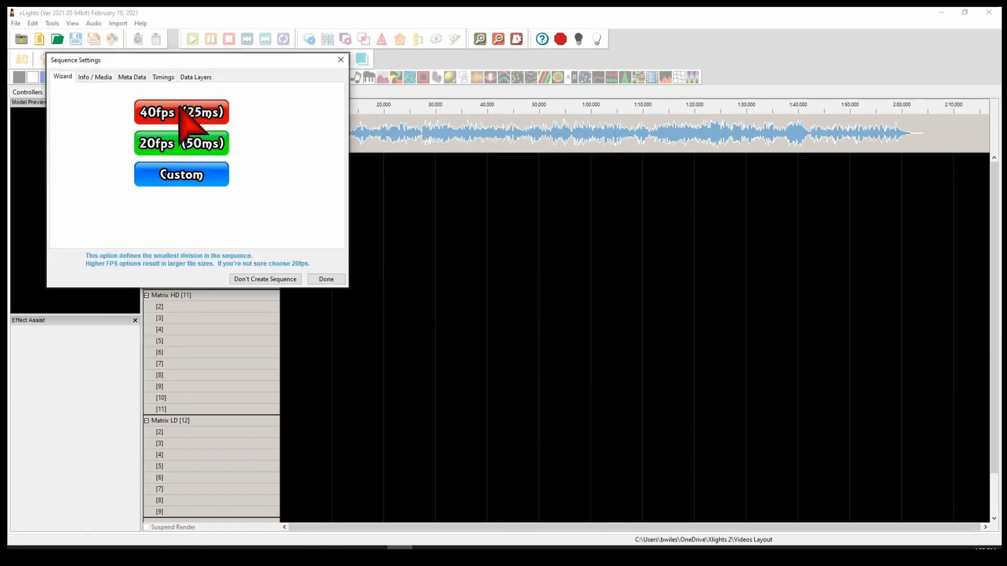
pyautogui.click(325, 280)
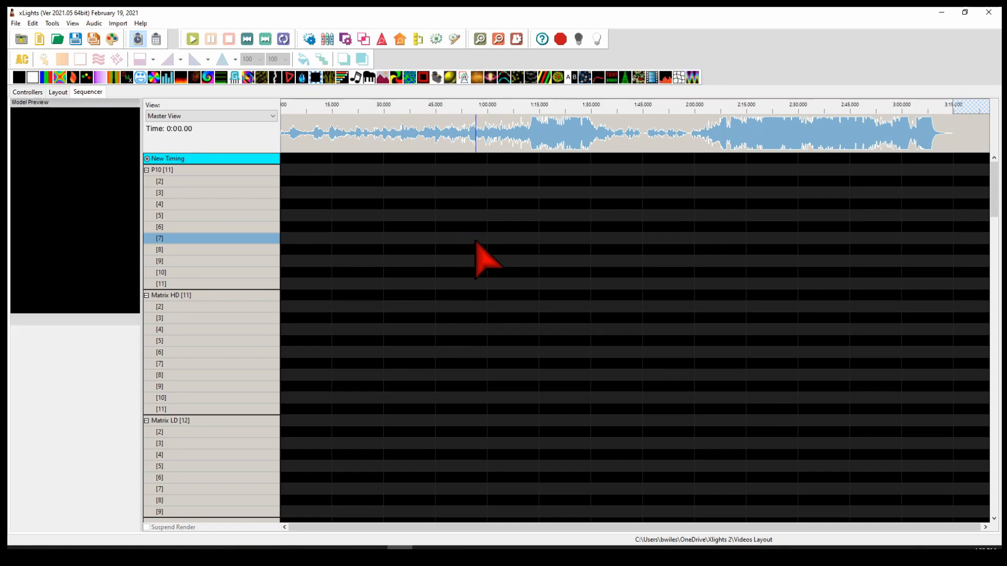
# Step: Open SSL - Into The Unknown 2020D.zip from Videos Layout's Imports > Sequence Solutions folder for effects import
pyautogui.click(118, 23)
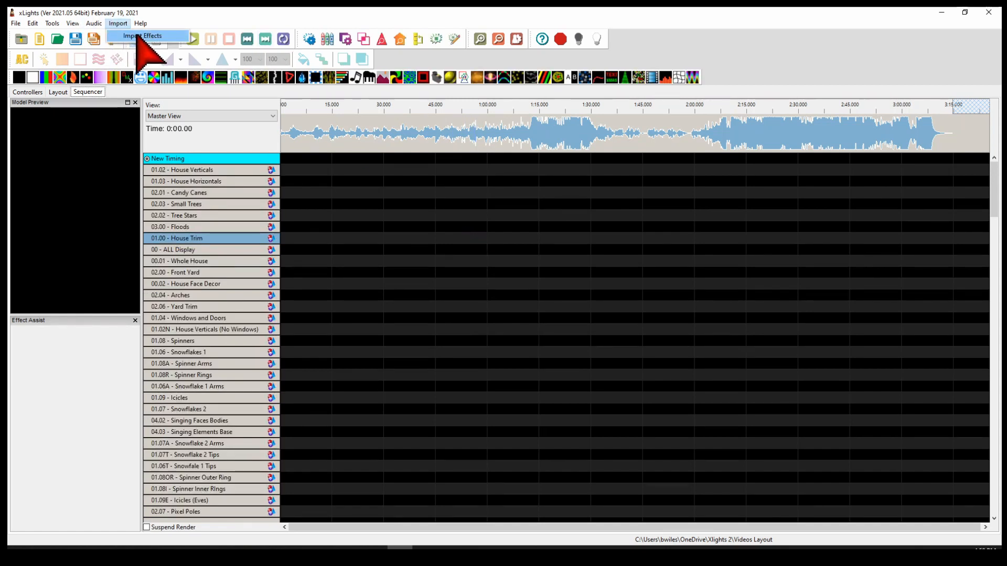
pyautogui.click(139, 35)
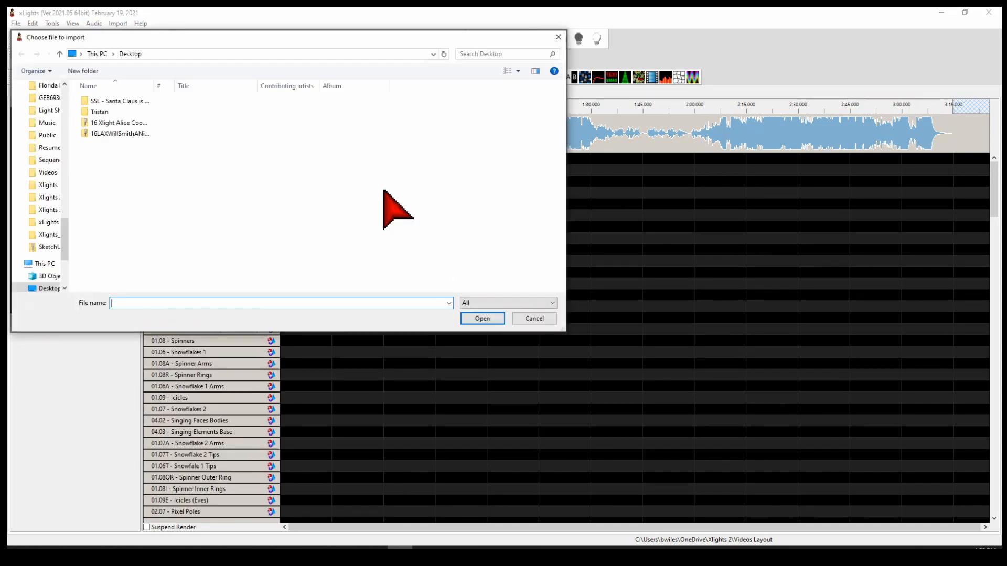
pyautogui.moveTo(268, 40); pyautogui.dragTo(582, 71)
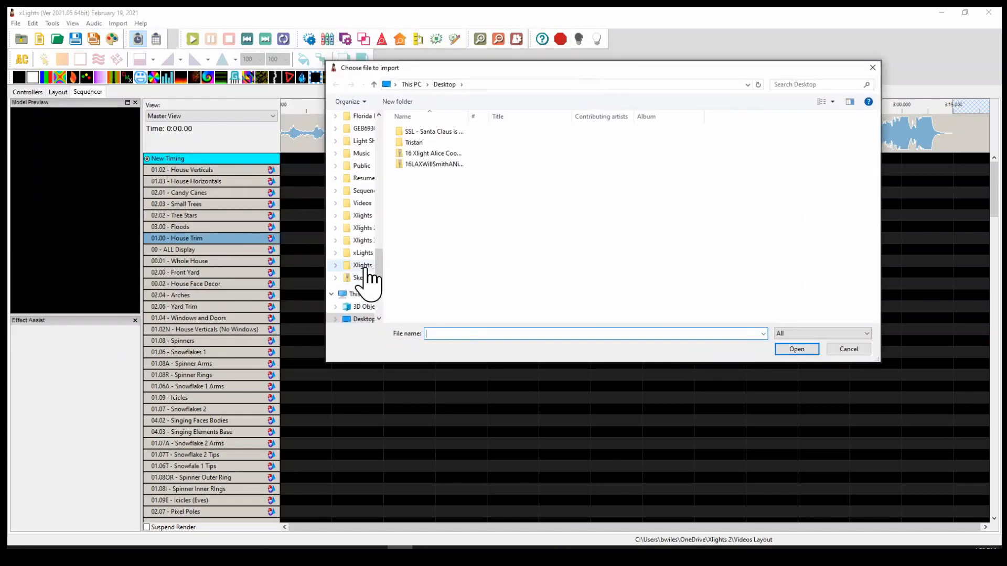
pyautogui.click(358, 231)
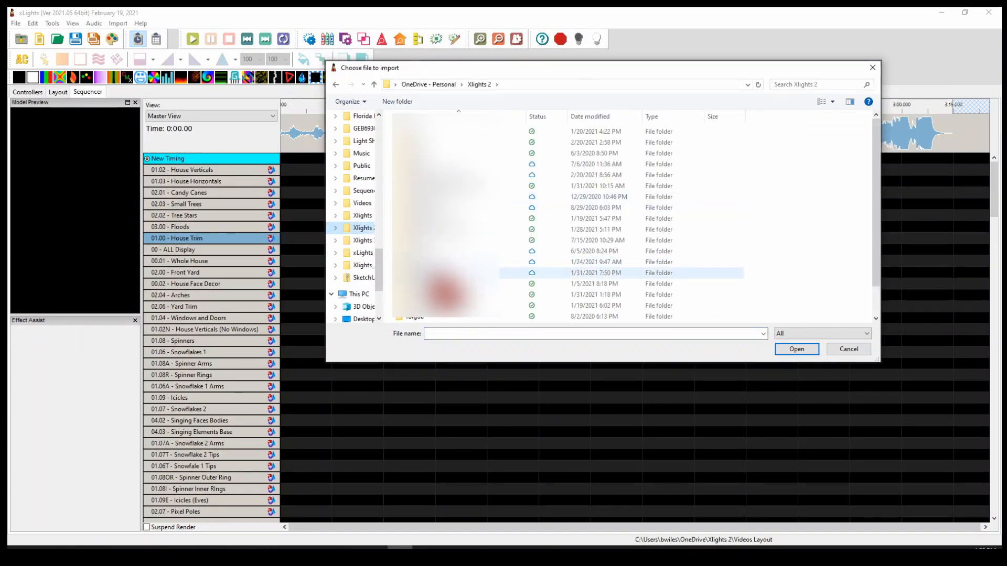
pyautogui.doubleClick(424, 306)
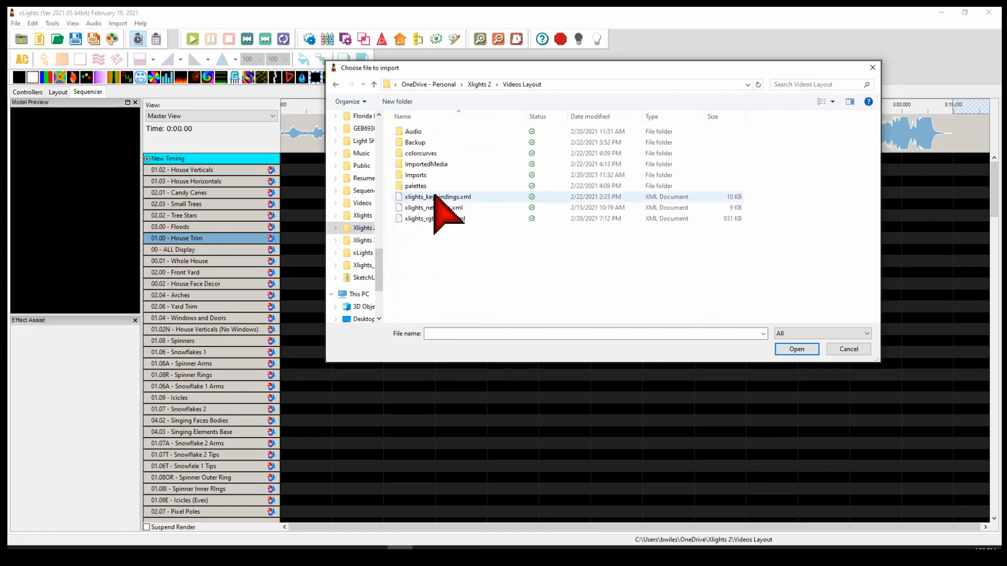
pyautogui.doubleClick(415, 176)
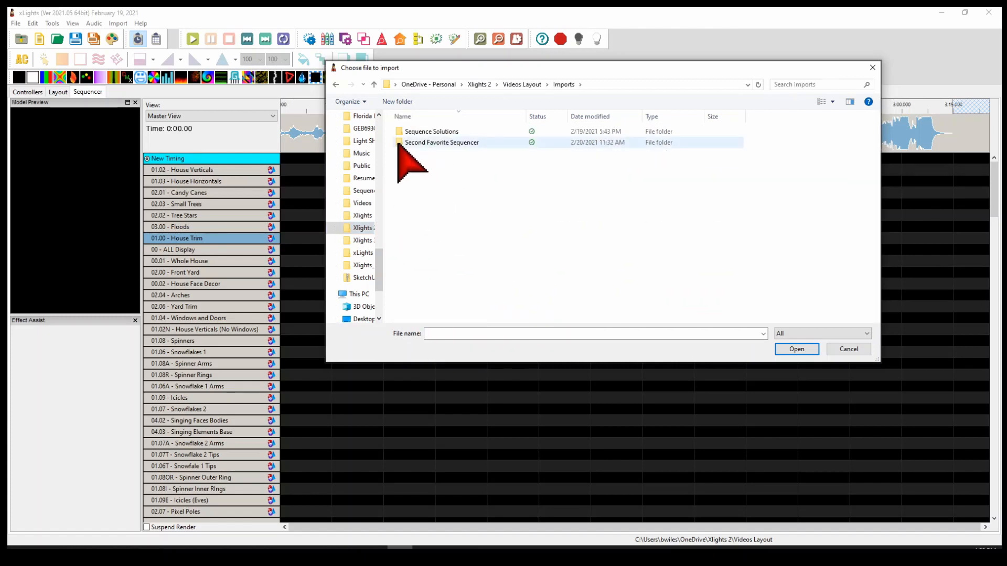
pyautogui.click(440, 132)
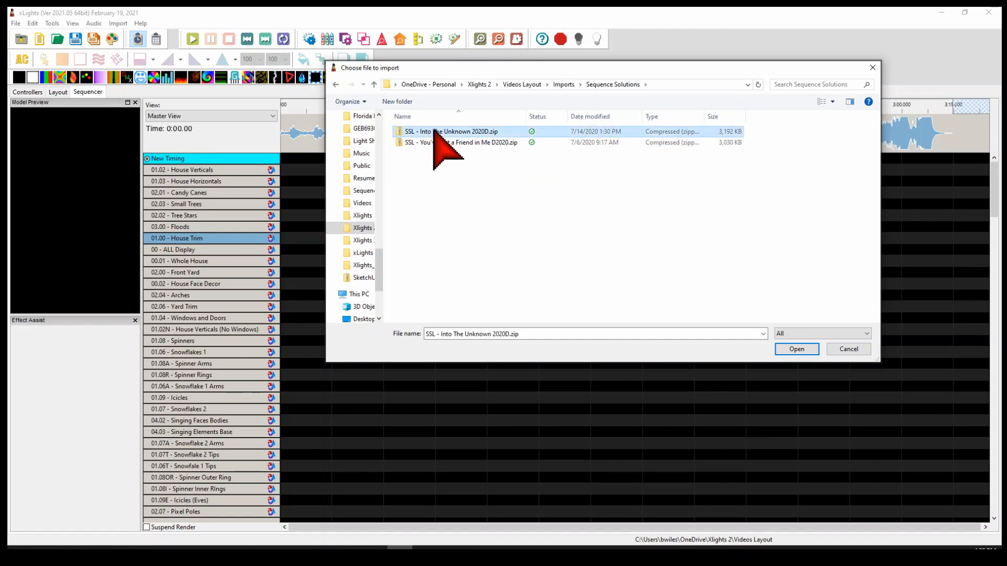
pyautogui.click(782, 349)
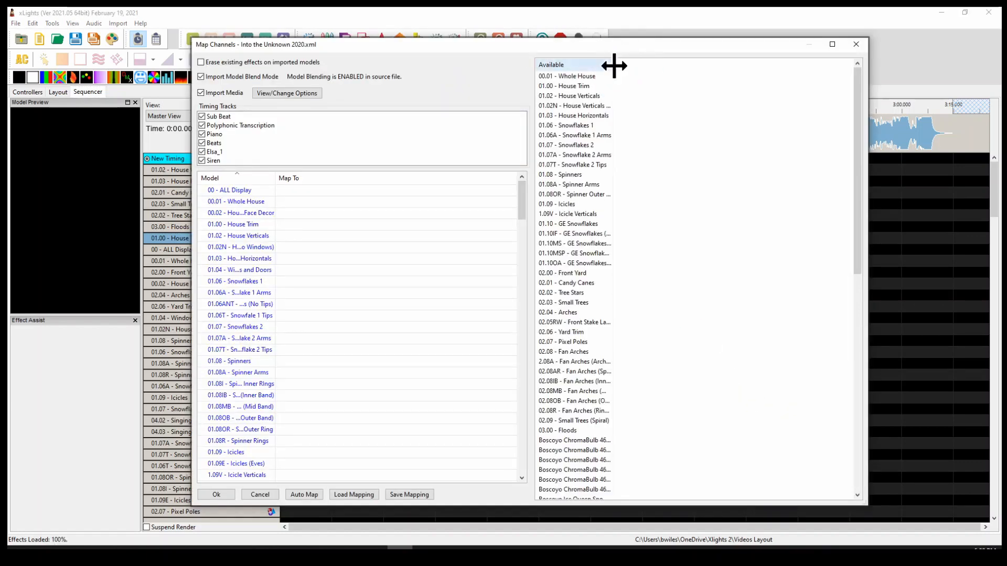
# Step: Widen the Available and Model columns and load the mapping file Into The Unknown Map.xmap from Videos Layout
pyautogui.moveTo(612, 65); pyautogui.dragTo(715, 68)
pyautogui.moveTo(275, 177); pyautogui.dragTo(403, 178)
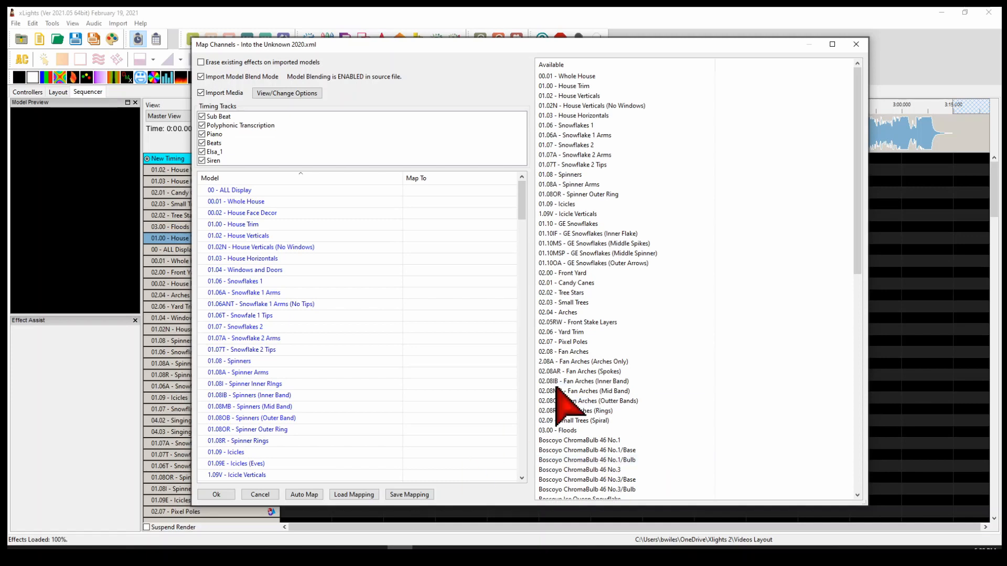
pyautogui.click(353, 494)
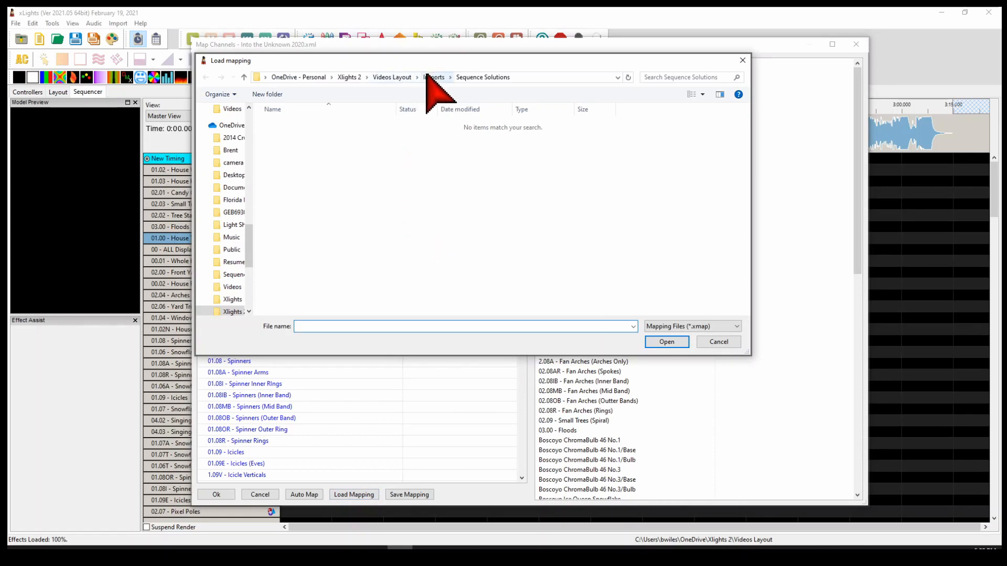
pyautogui.click(393, 77)
pyautogui.click(341, 190)
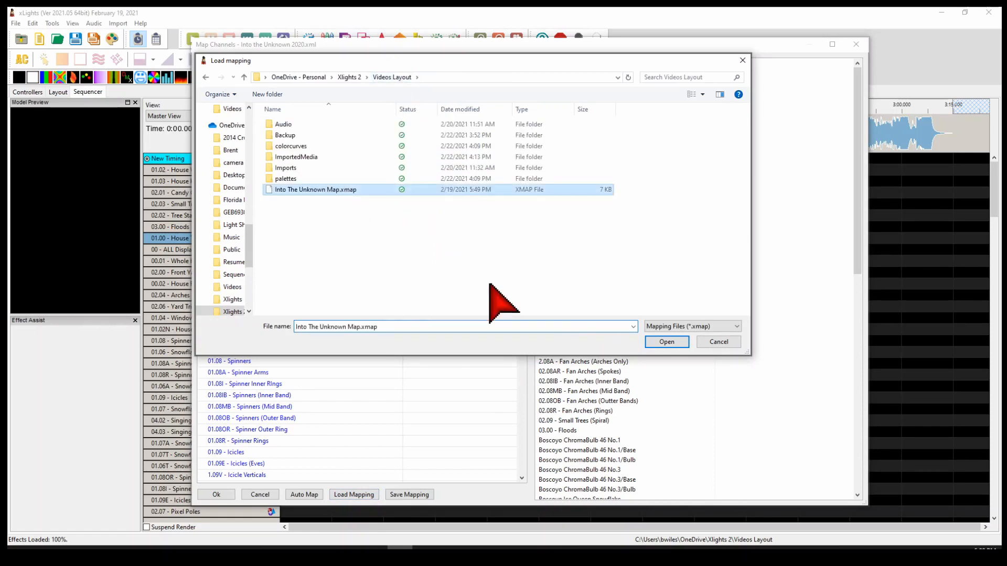
pyautogui.click(661, 342)
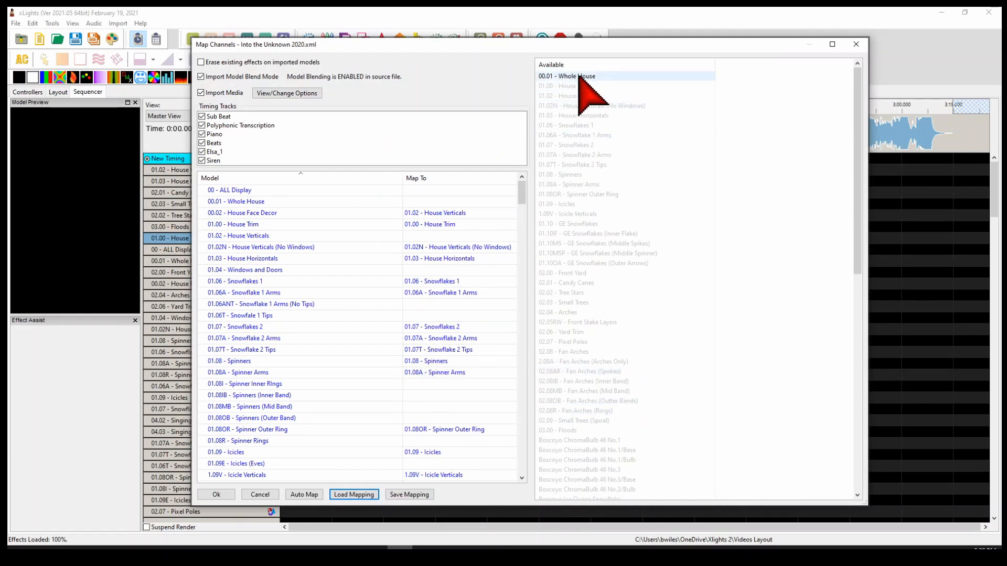
# Step: Map the available 00.01 - Whole House to the model of the same name and complete the import without saving the mapping changes
pyautogui.moveTo(577, 77); pyautogui.dragTo(443, 201)
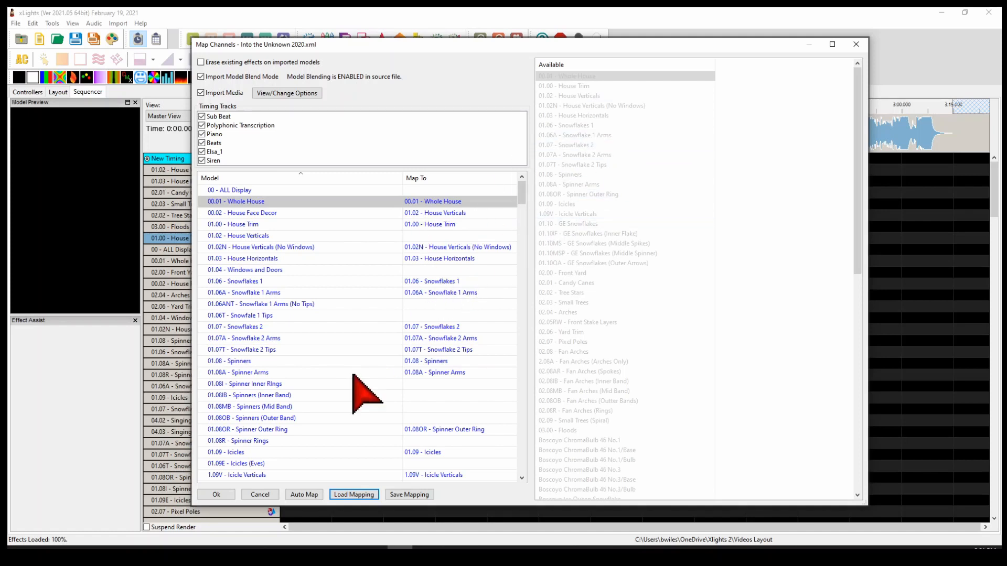
pyautogui.click(217, 497)
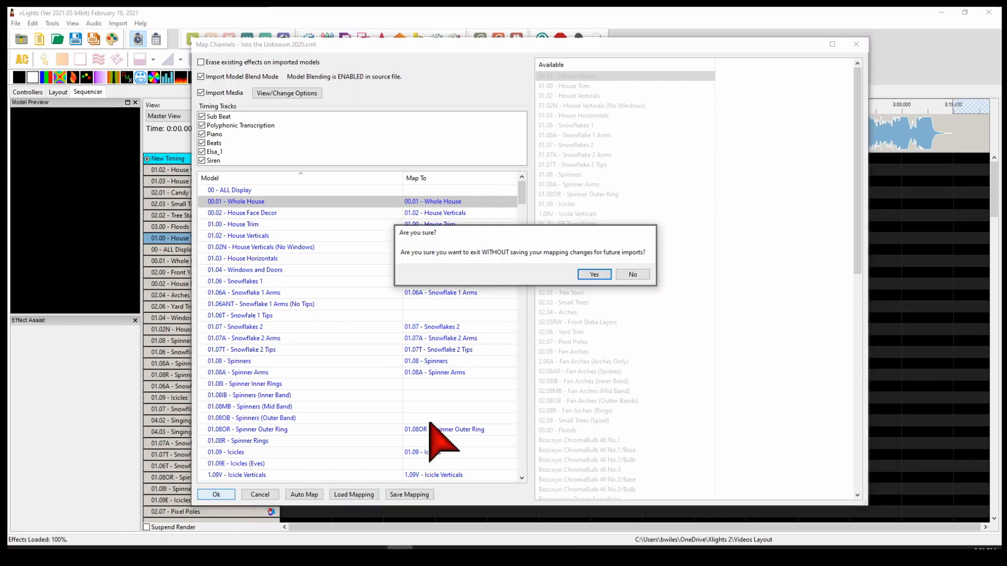
pyautogui.click(592, 274)
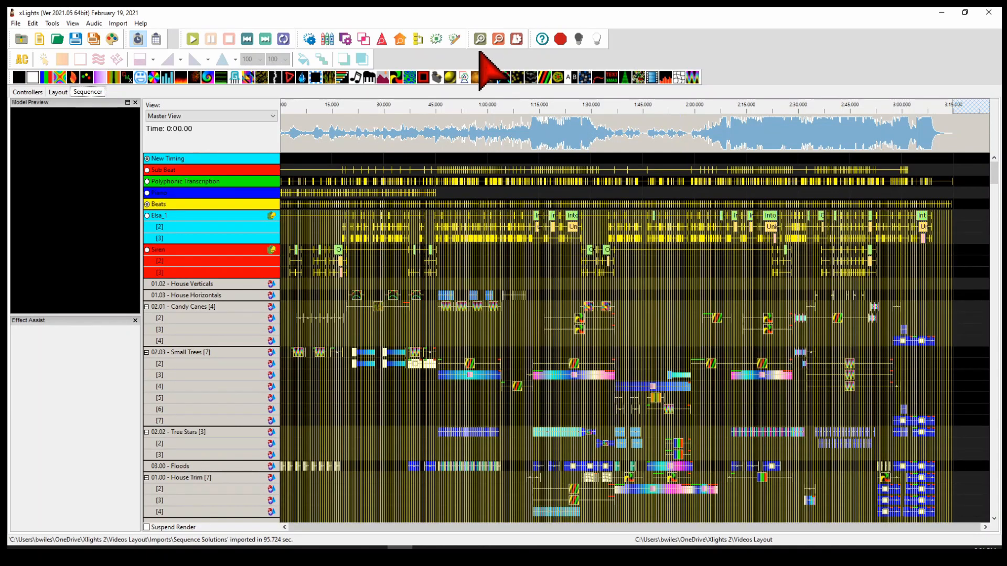
# Step: Examine the imported timing tracks and effects at closer time scale, from the first models down to Mega Tree
pyautogui.click(480, 39)
pyautogui.click(479, 39)
pyautogui.click(479, 38)
pyautogui.scroll(-2, 404, 346)
pyautogui.scroll(-10, 412, 362)
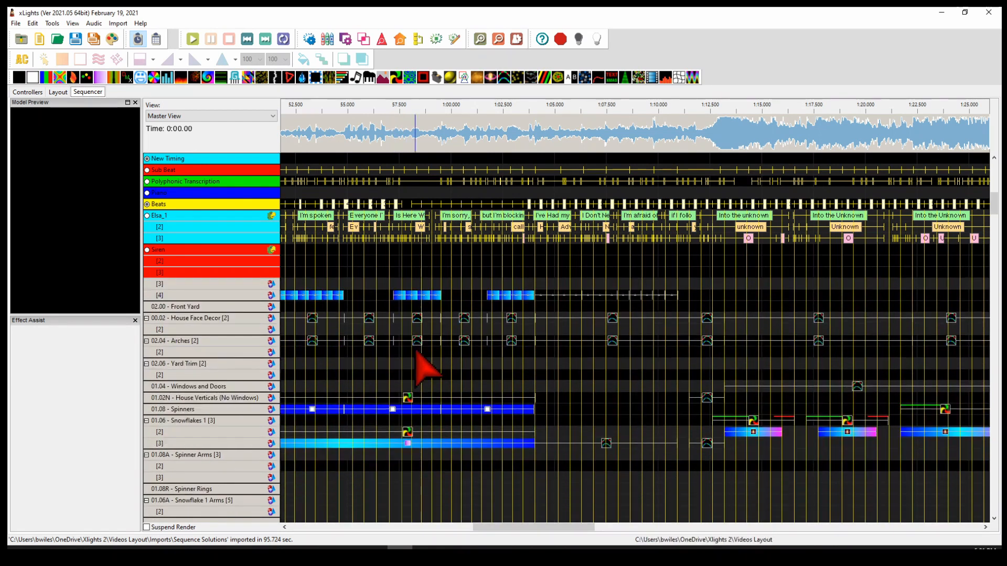
pyautogui.scroll(-12, 417, 351)
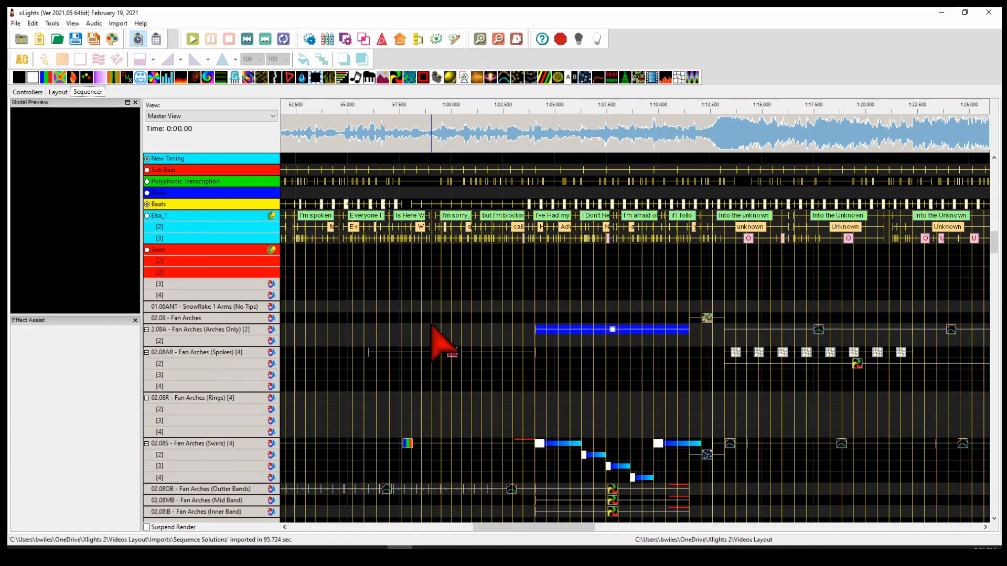
pyautogui.scroll(-12, 436, 324)
pyautogui.scroll(-6, 443, 330)
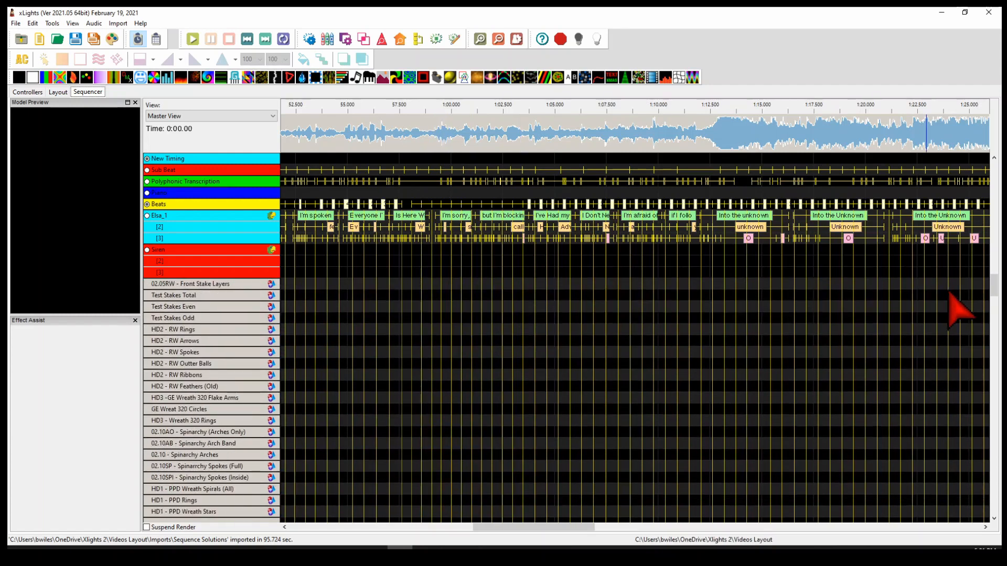
pyautogui.moveTo(995, 297); pyautogui.dragTo(995, 527)
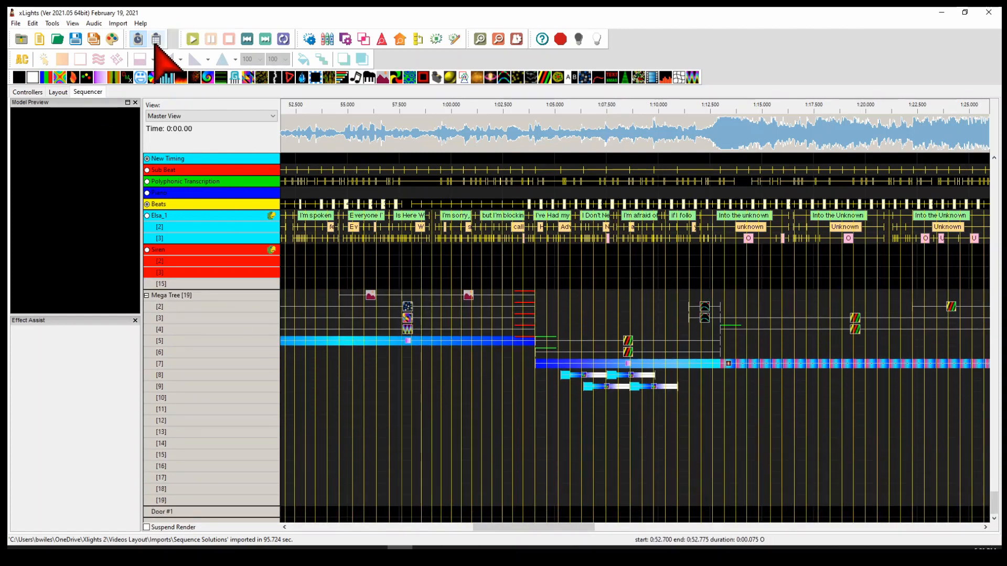
# Step: Render all the effects in the Into the Unknown sequence
pyautogui.click(112, 39)
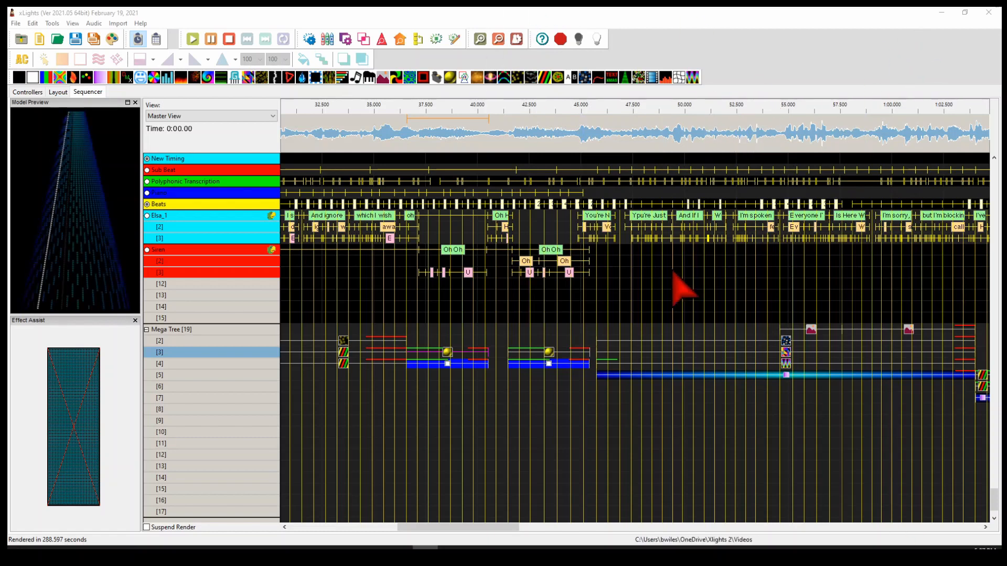
pyautogui.click(530, 466)
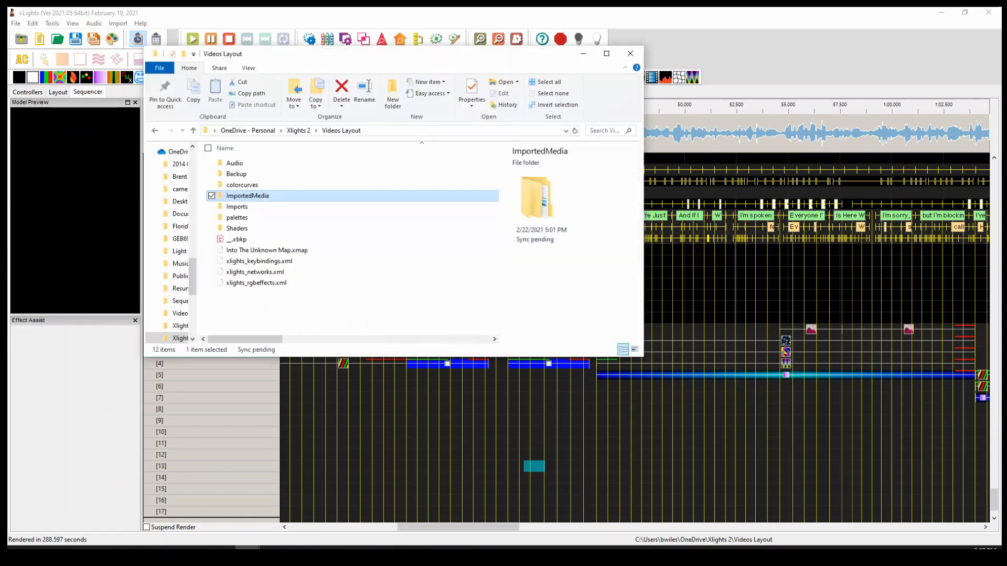
# Step: Inspect the ImportedMedia and Shaders folders inside Videos Layout in File Explorer and go up to the Xlights 2 folder
pyautogui.doubleClick(256, 194)
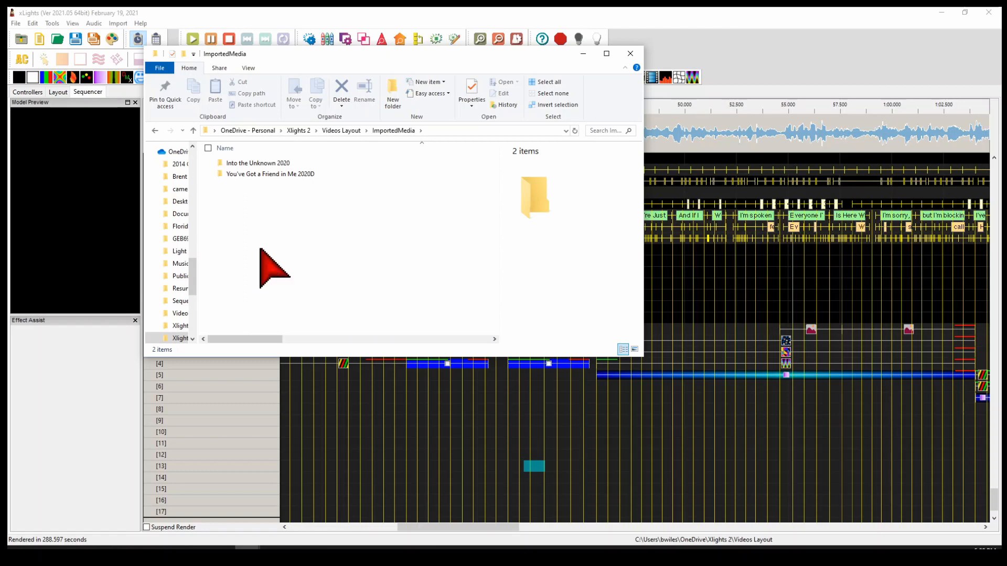
pyautogui.click(321, 134)
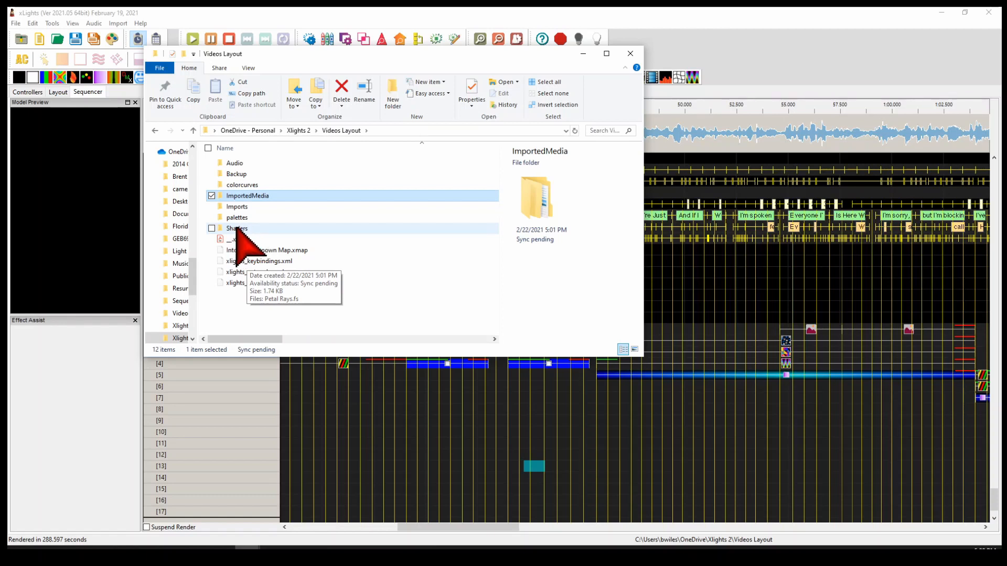
pyautogui.click(236, 229)
pyautogui.doubleClick(236, 228)
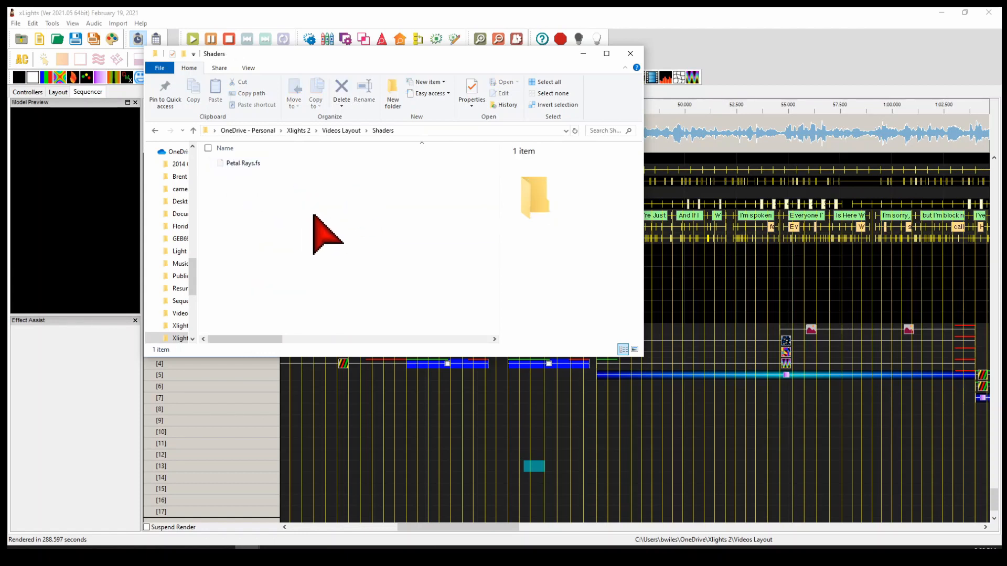
pyautogui.click(297, 131)
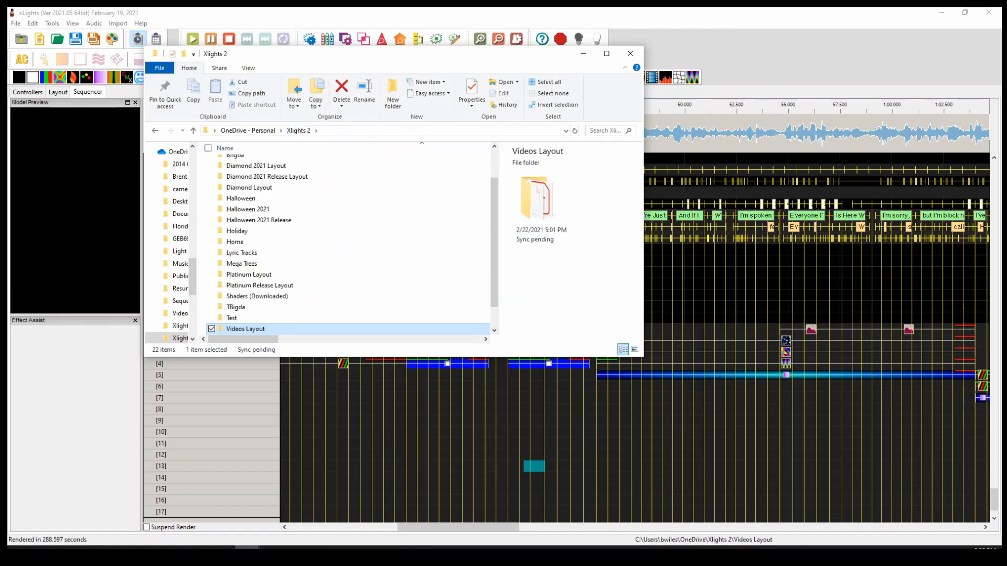
# Step: Minimize File Explorer and xLights to show the desktop
pyautogui.hotkey('alt', 'Tab')
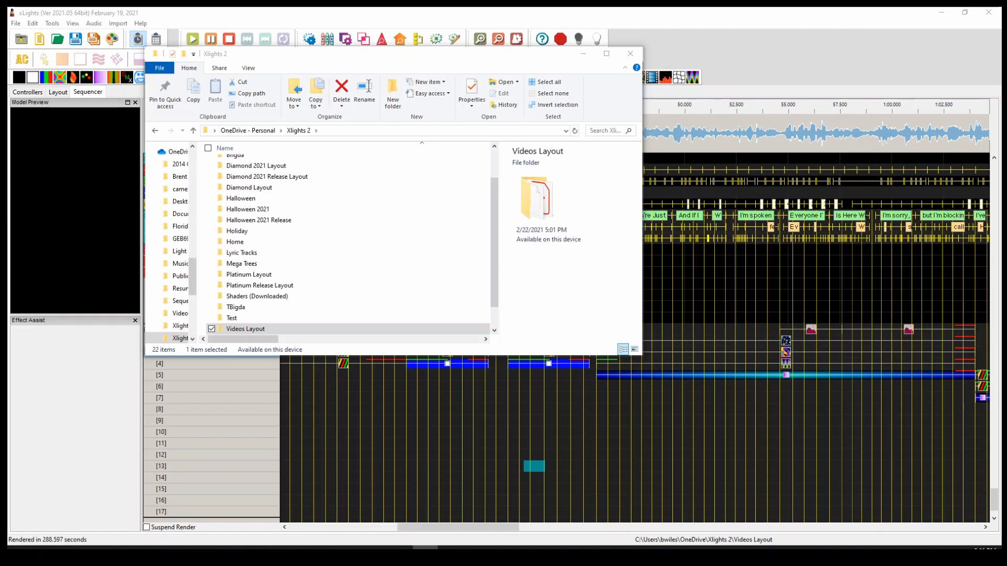
pyautogui.click(584, 53)
pyautogui.click(942, 12)
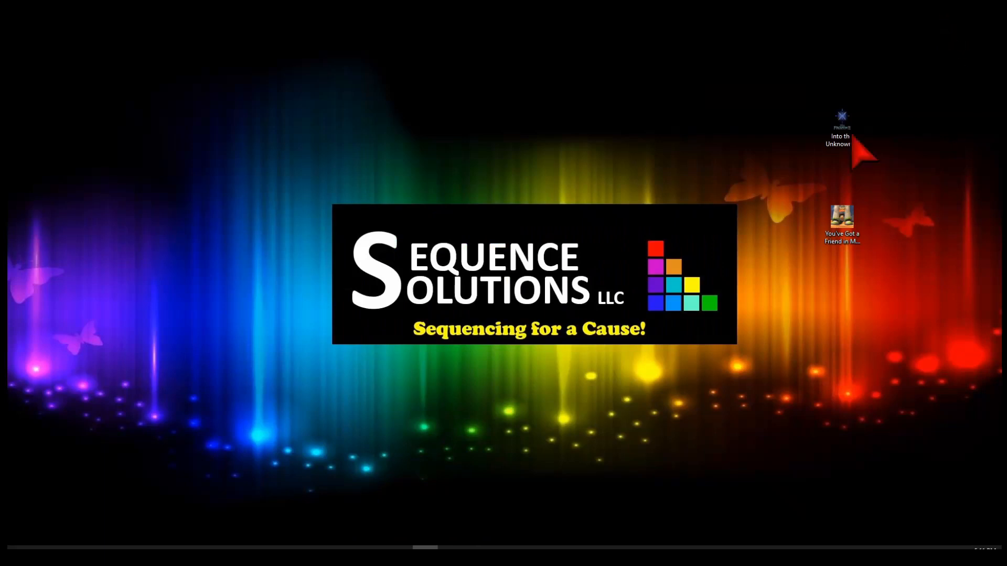